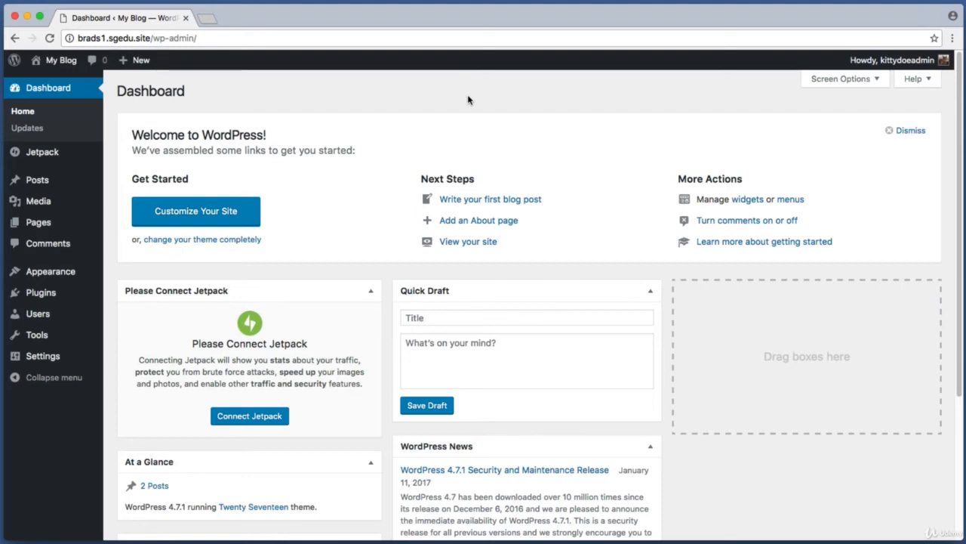
Examine the domain and the /wp-admin/ path in the site's web address, and the admin navigation on the dashboard
left_click(161, 35)
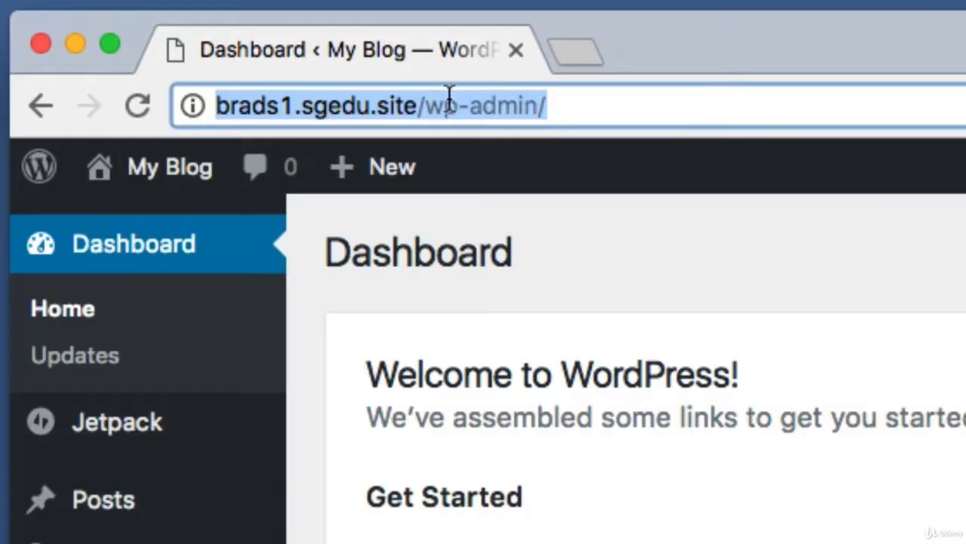
left_click(409, 106)
left_click_drag(419, 108, 216, 112)
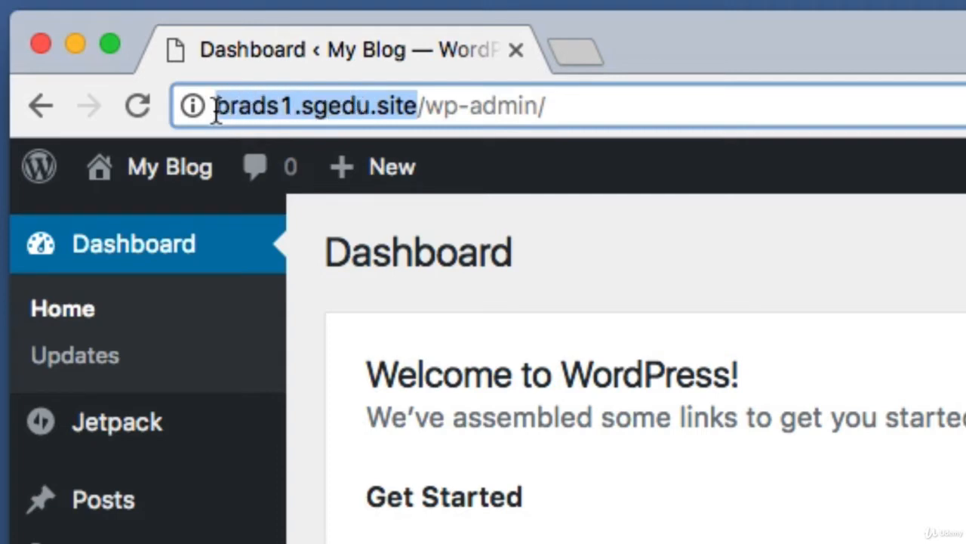
left_click(416, 107)
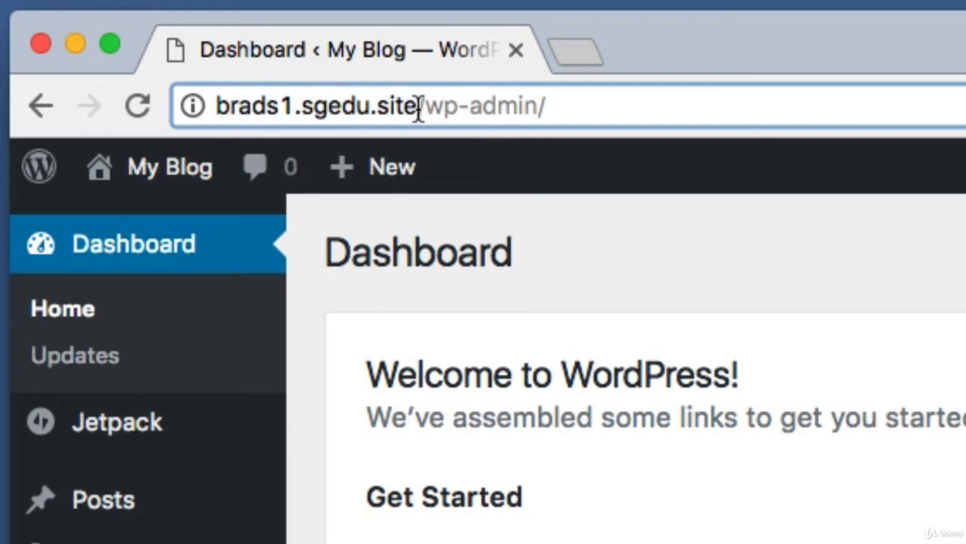
left_click_drag(417, 107, 552, 117)
key("shift+End")
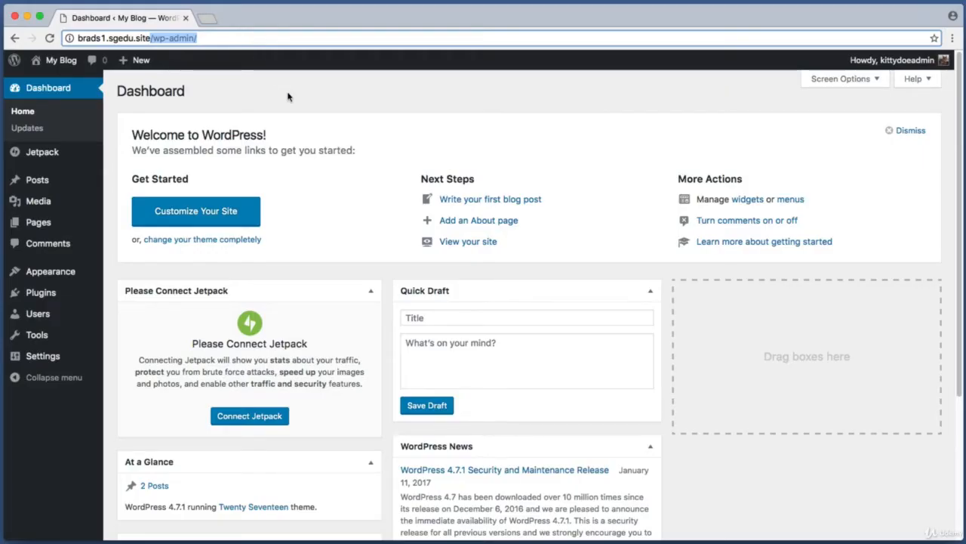
left_click(287, 96)
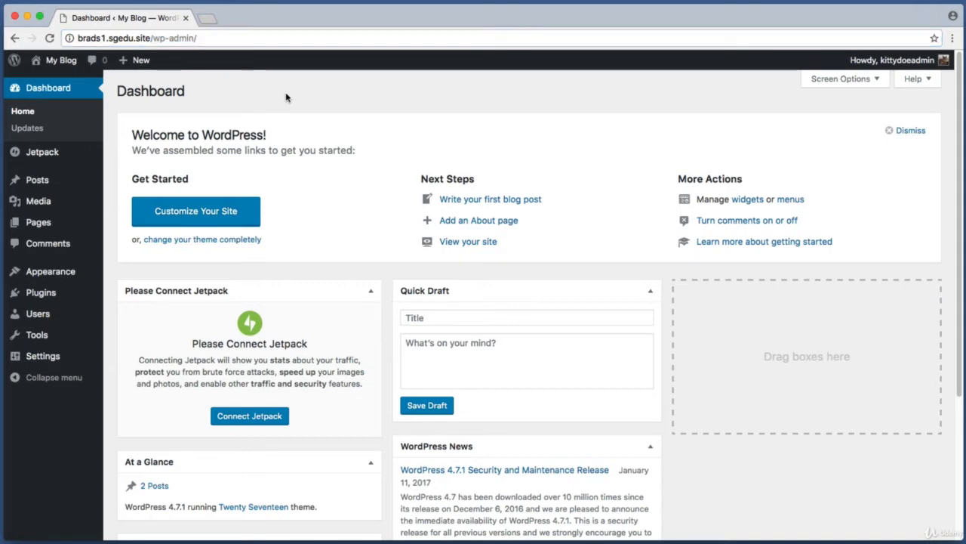
key("super+shift+4")
left_click_drag(1, 73, 104, 420)
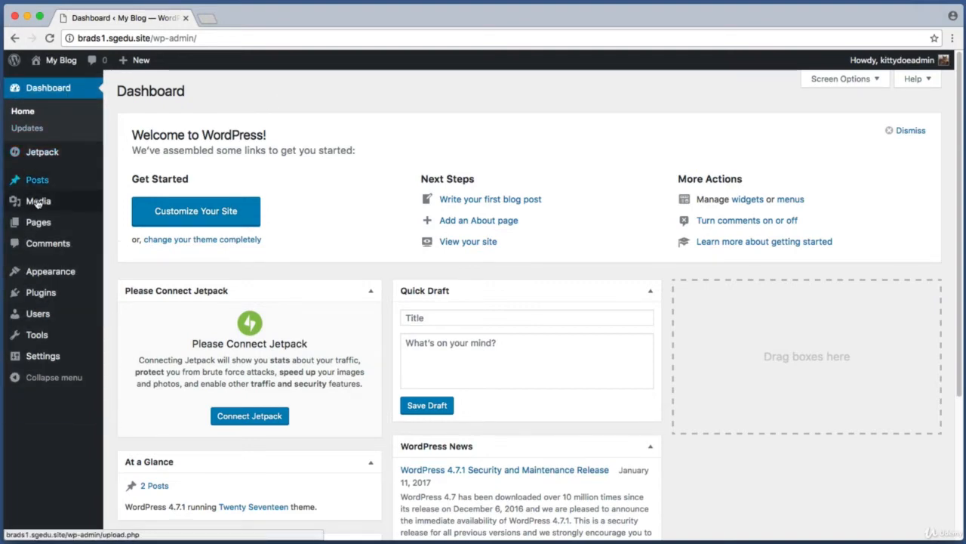
Create a new page and title it "About Us"
mouse_move(64, 227)
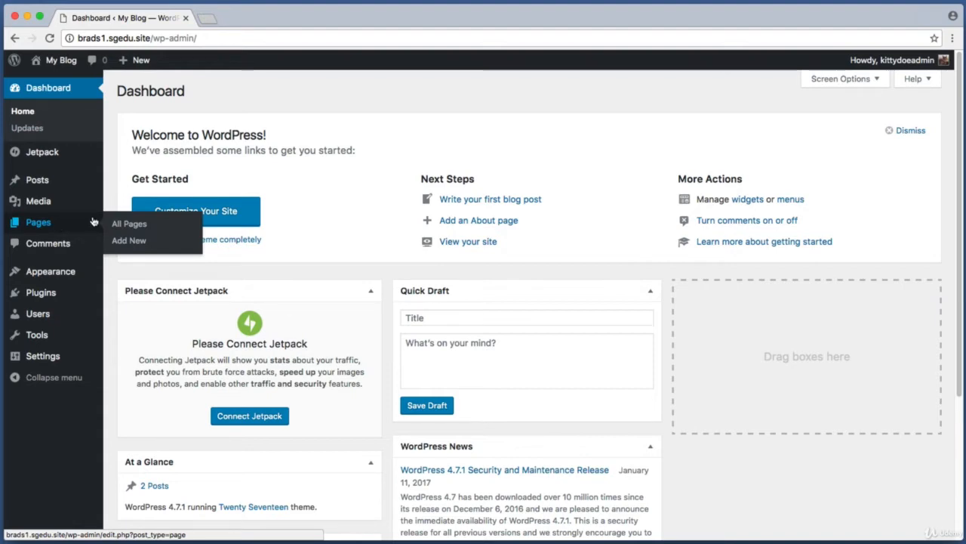
left_click(148, 243)
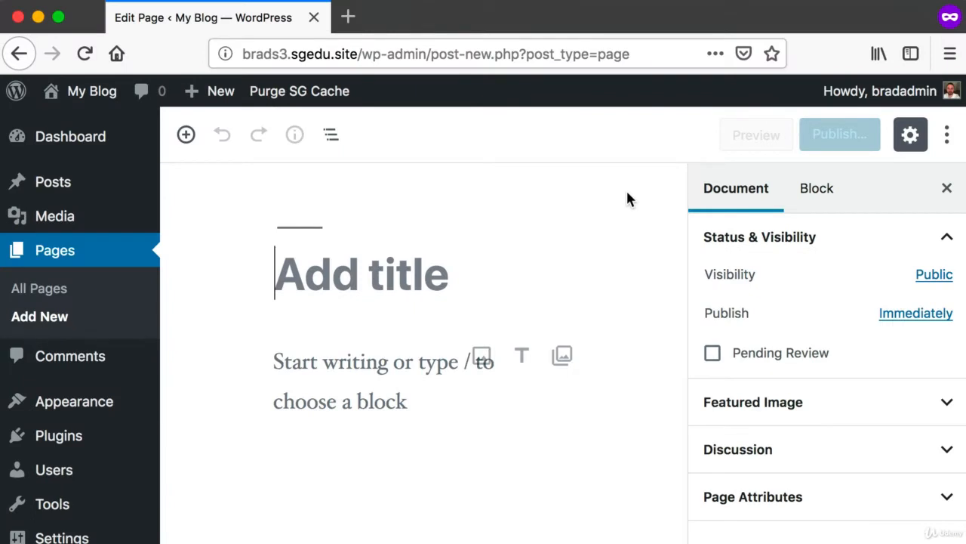
key("super+shift+4")
left_click_drag(281, 255, 631, 321)
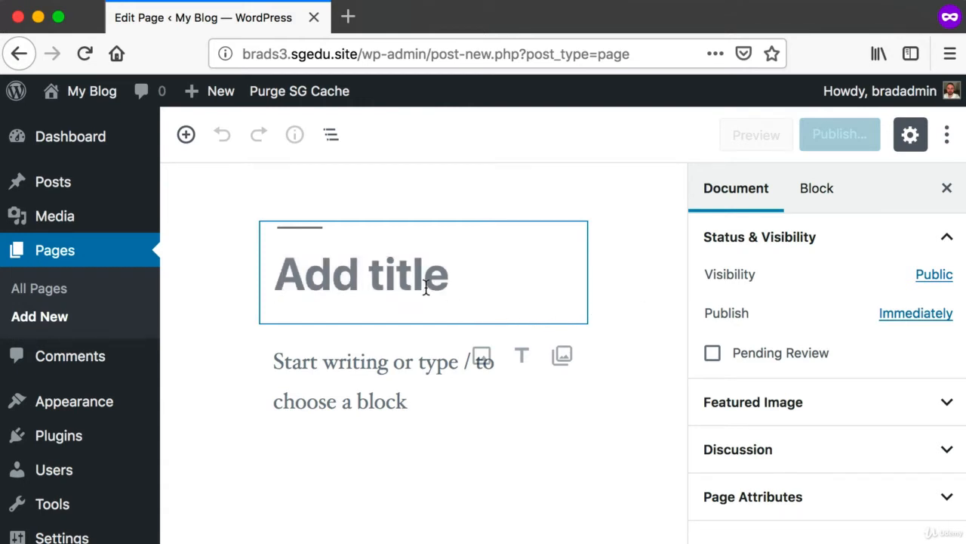
type("About Us")
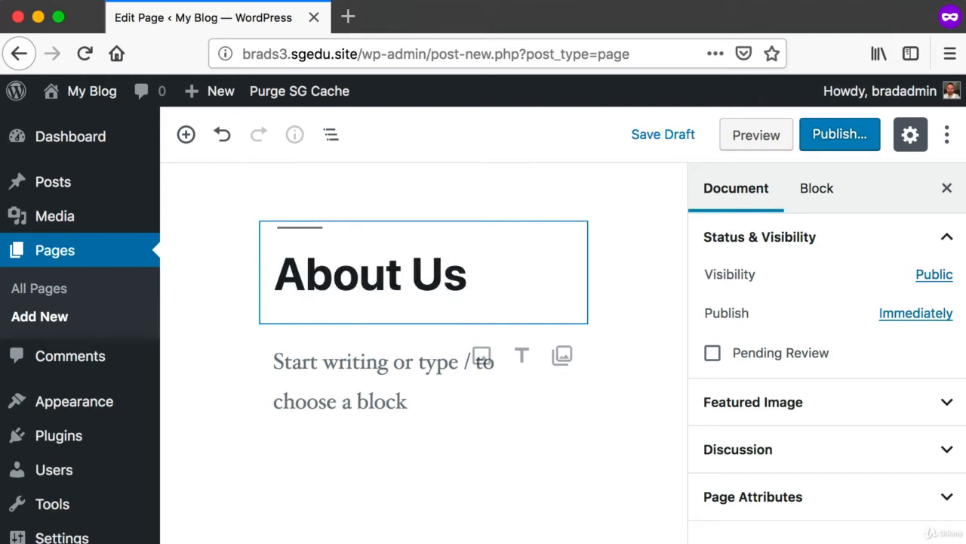
left_click_drag(468, 275, 277, 273)
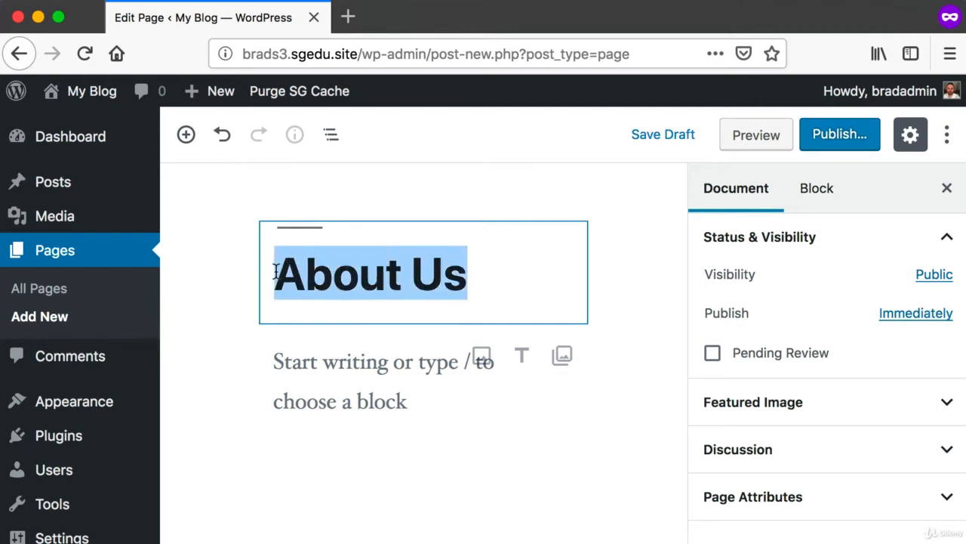
left_click(543, 270)
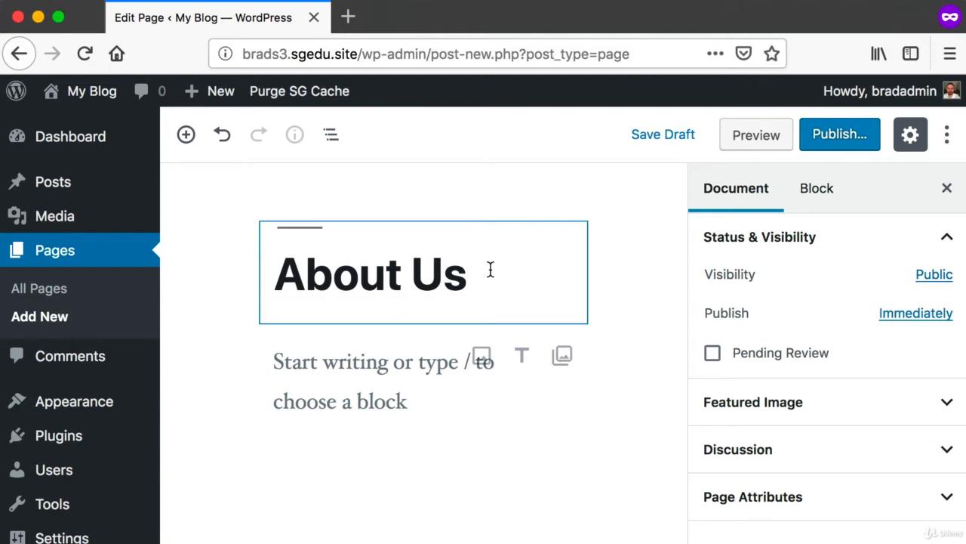
Write the body paragraph of the About Us page: This page will contain real "About Us" related content very soon
key("super+shift+4")
left_click_drag(223, 348, 586, 434)
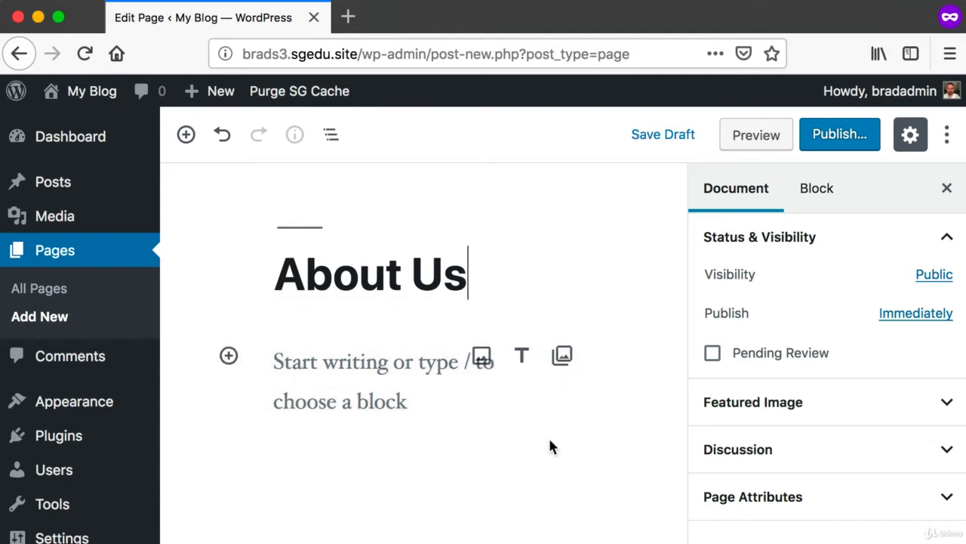
left_click(304, 360)
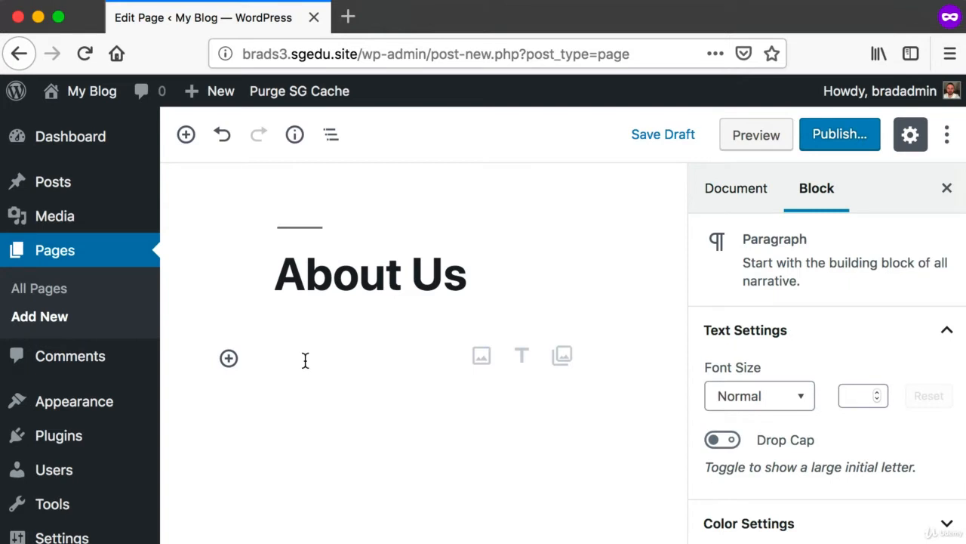
type("This")
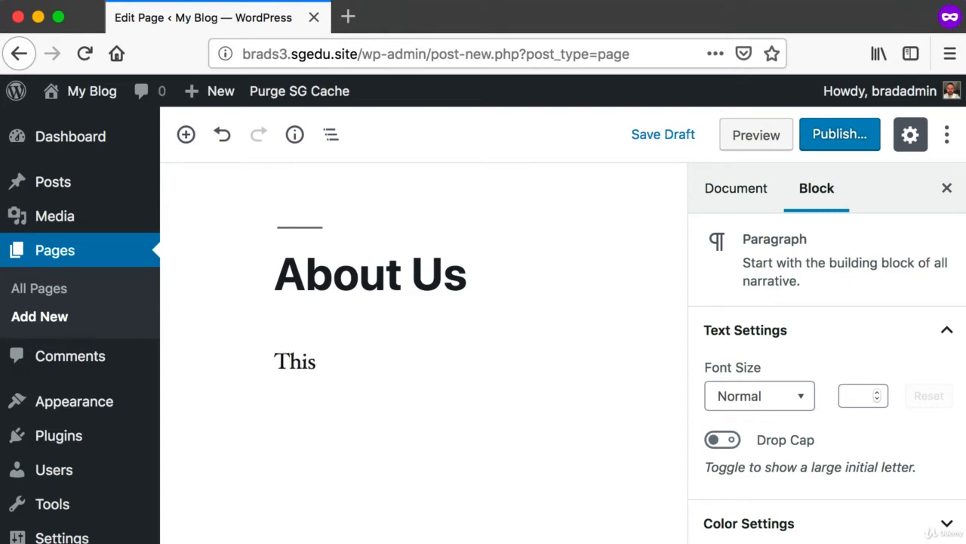
type(" page will contain ")
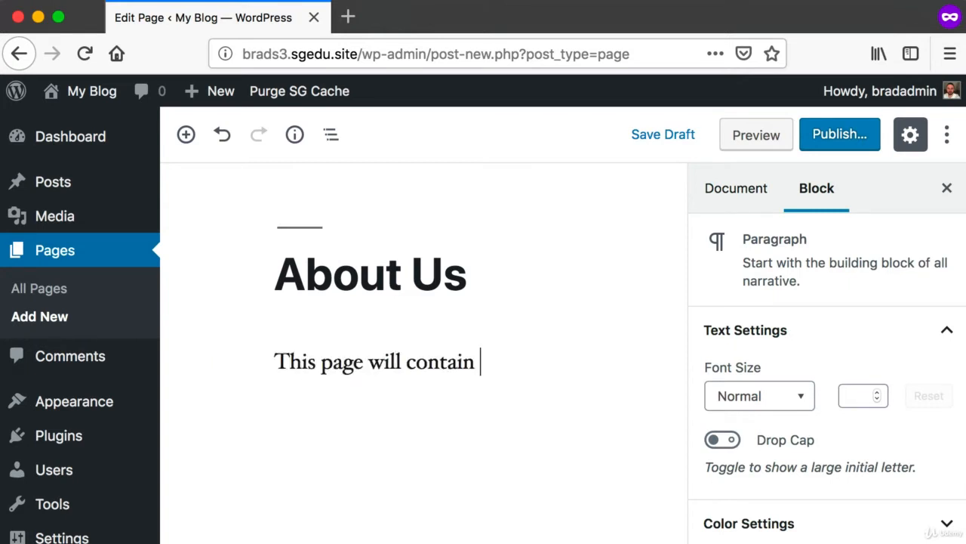
type("real \"About Us")
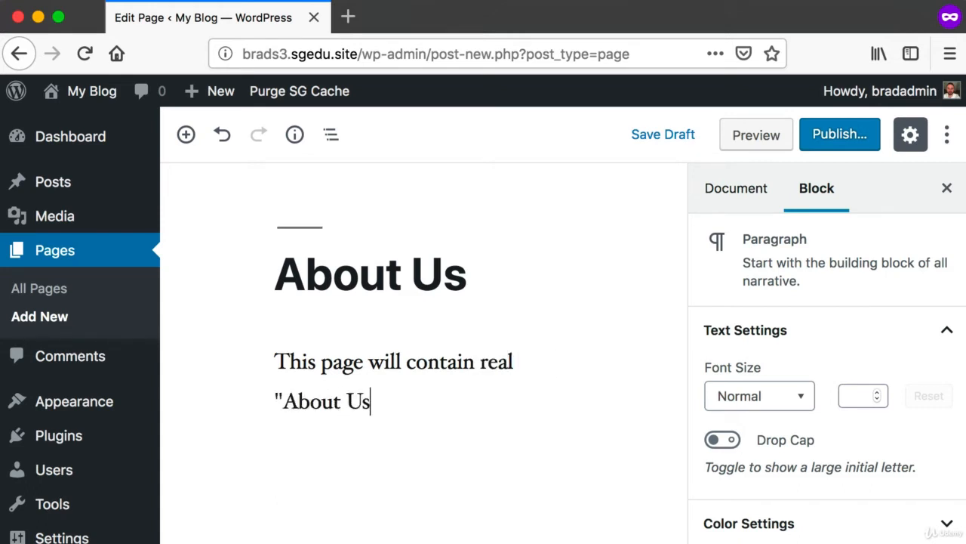
type("\" related content very soon.")
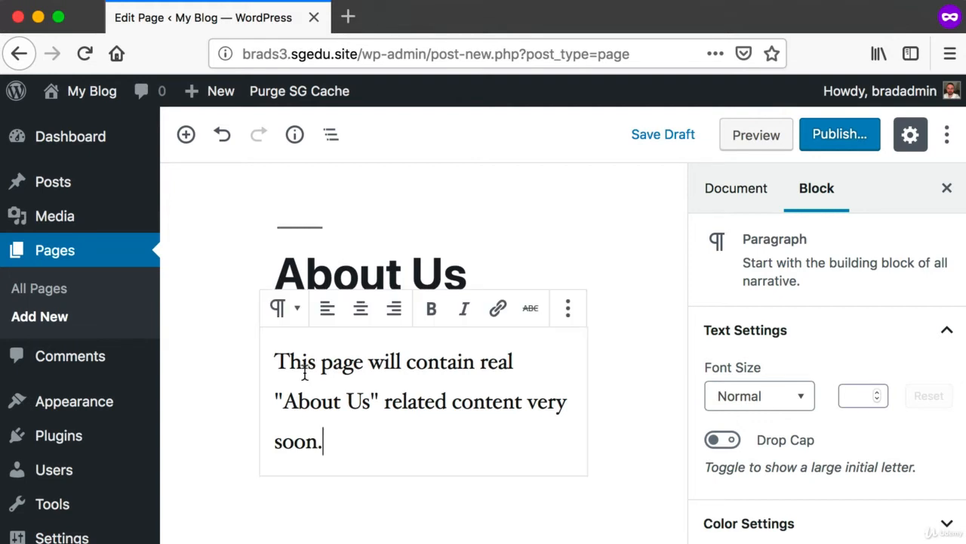
Publish the About Us page
left_click_drag(265, 339, 568, 466)
key("super+shift+4")
left_click_drag(791, 103, 892, 194)
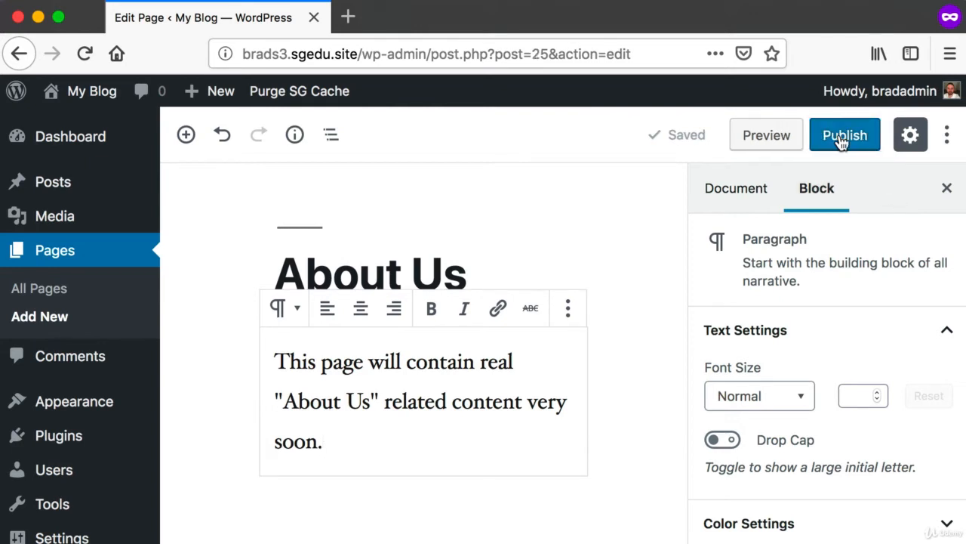
left_click(842, 138)
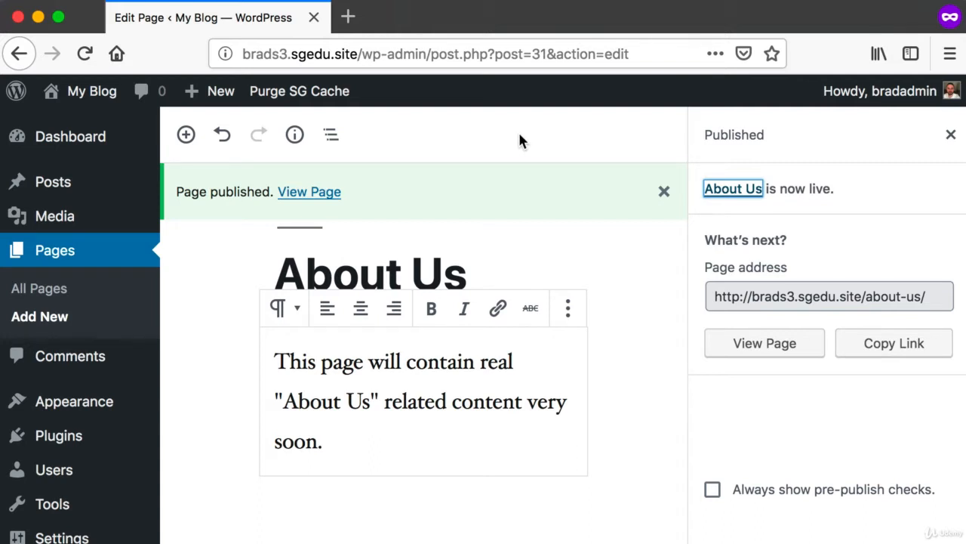
Visit the public homepage of the site and examine the header area beneath the blog title
mouse_move(89, 93)
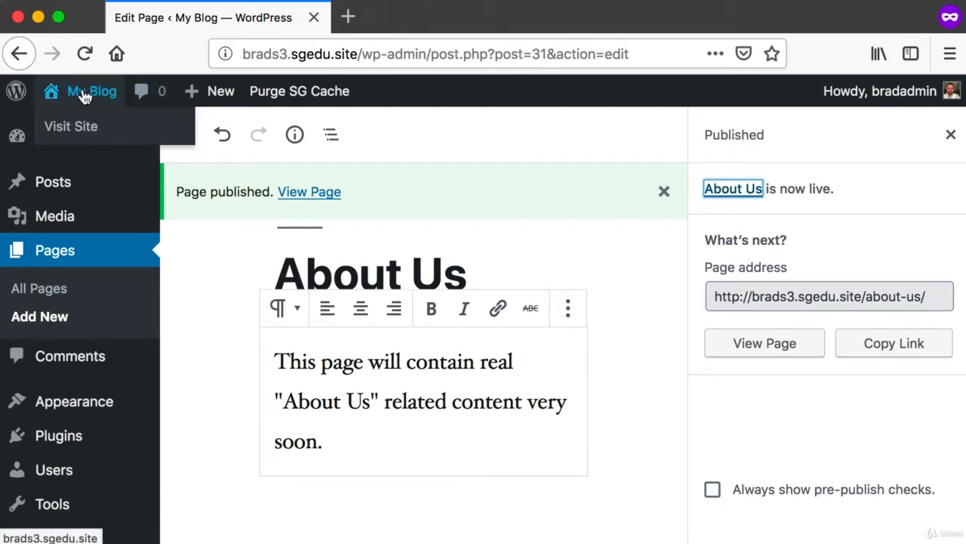
key("super+shift+4")
left_click_drag(37, 73, 66, 103)
left_click(55, 99)
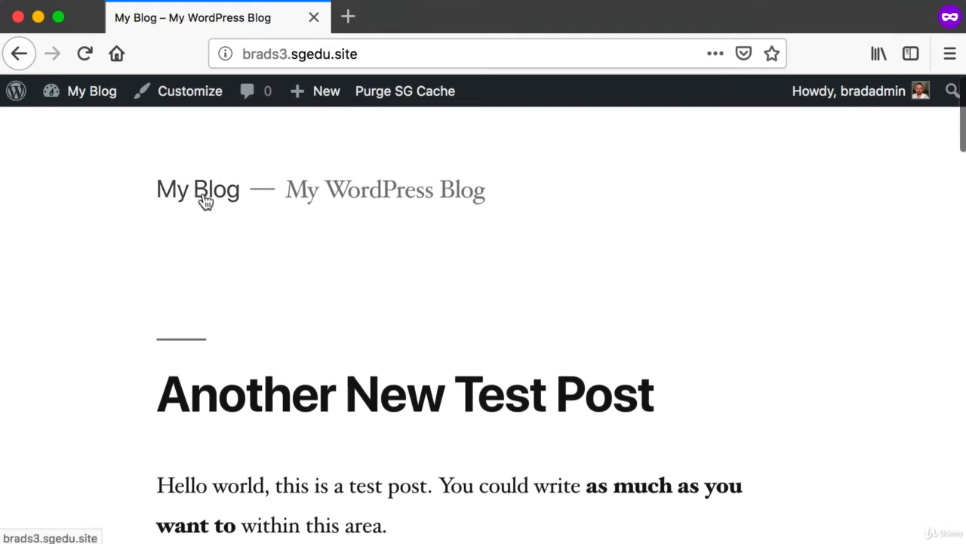
key("super+shift+4")
left_click_drag(145, 221, 669, 284)
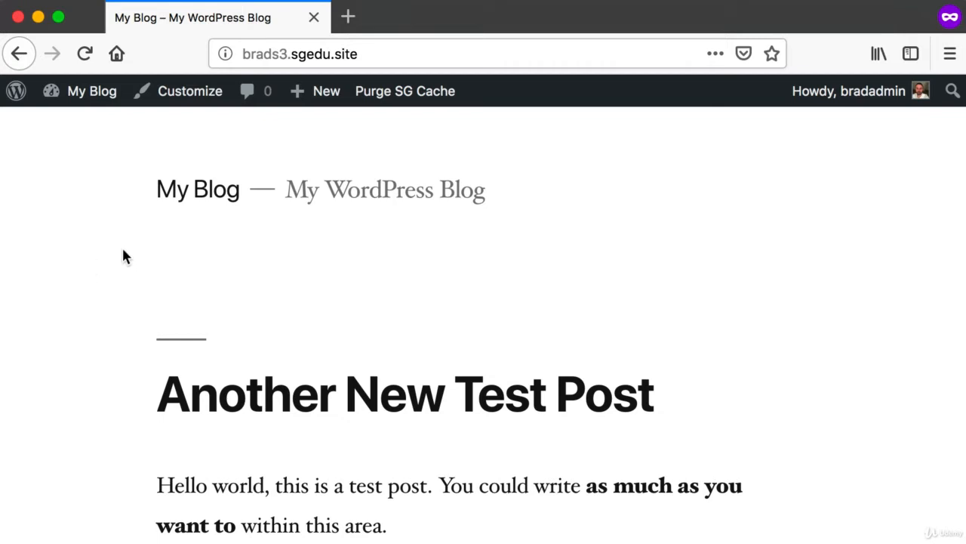
key("super+shift+4")
left_click_drag(154, 224, 730, 277)
key("super+shift+4")
left_click_drag(157, 231, 381, 274)
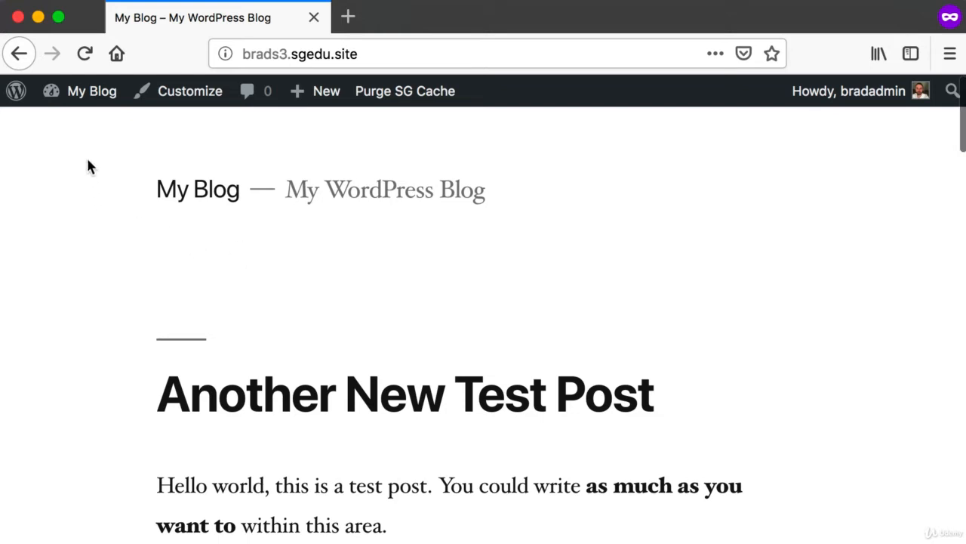
Return to the admin dashboard and create another new page titled "Contact Us"
mouse_move(76, 91)
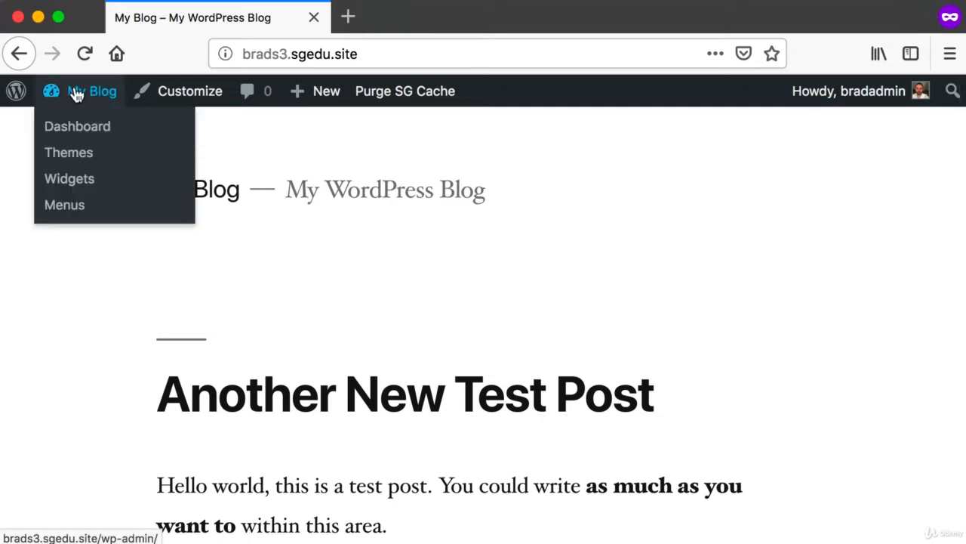
left_click(75, 91)
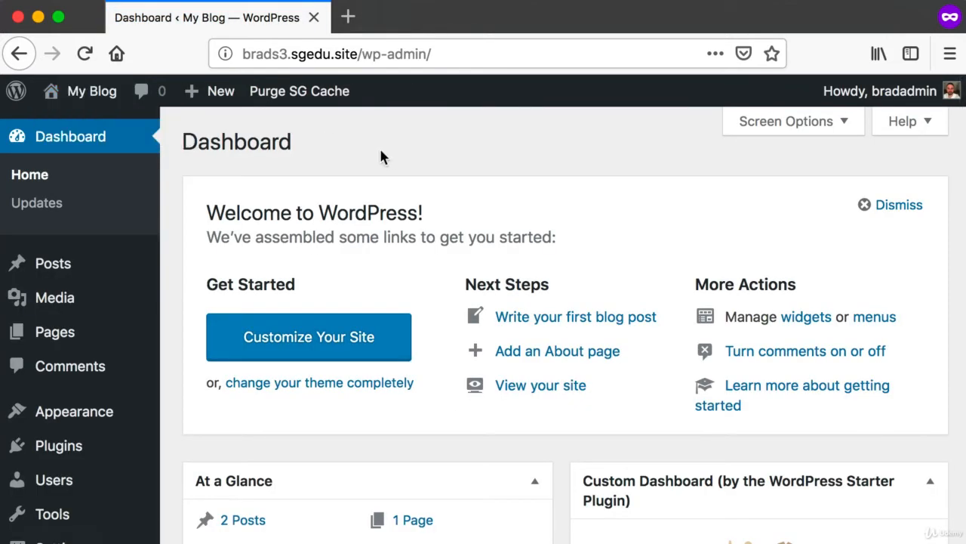
mouse_move(69, 334)
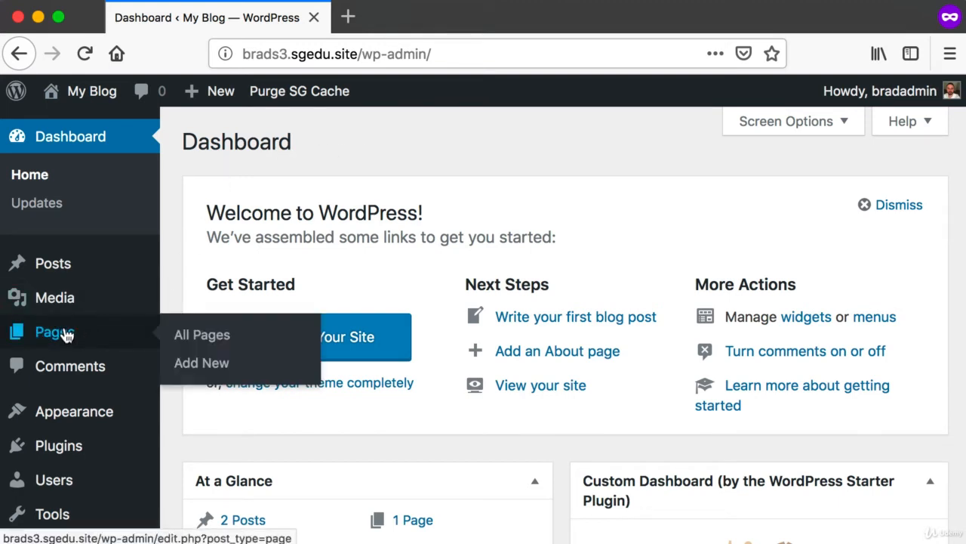
left_click(226, 365)
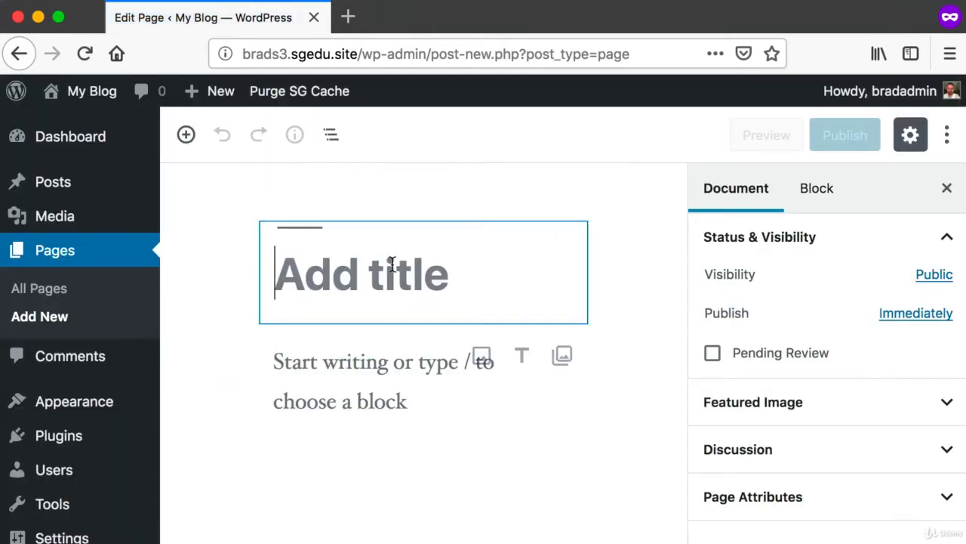
type("Contact Us")
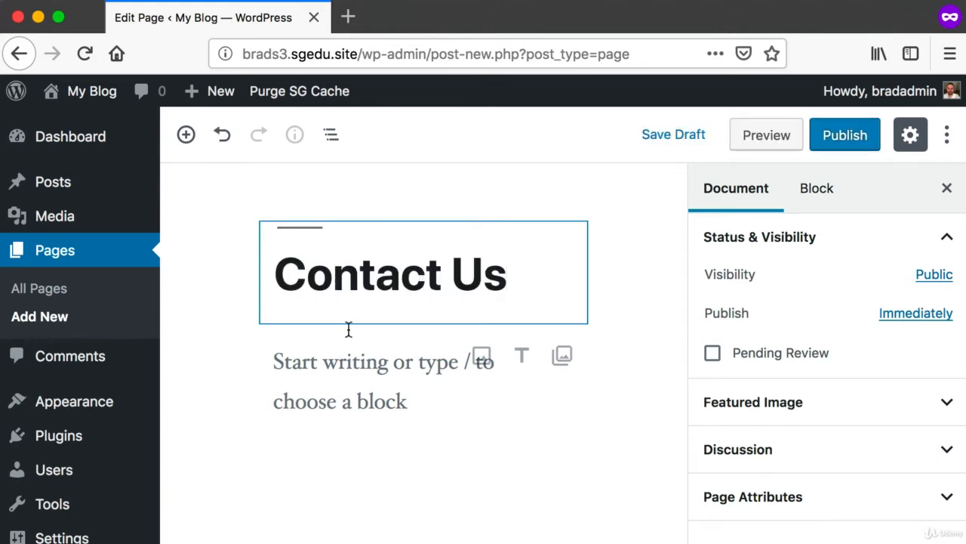
Write the body paragraph of the Contact Us page: This page will contain real "Contact Us" related content very soon
left_click(352, 364)
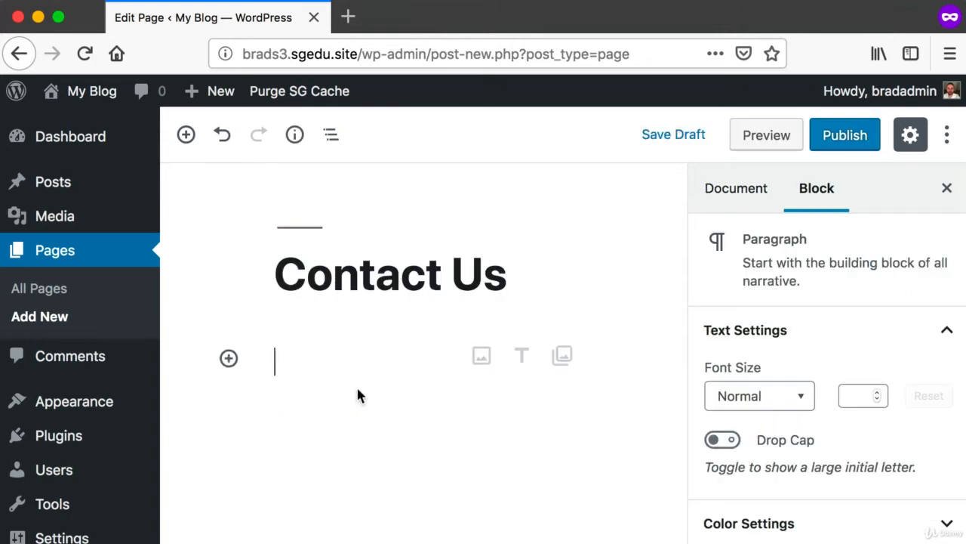
type("This pag")
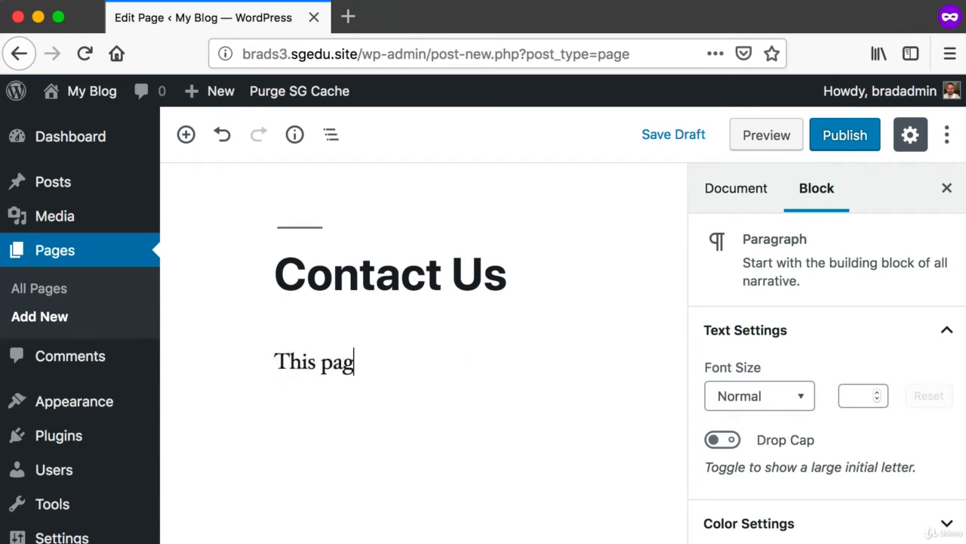
type("e will c")
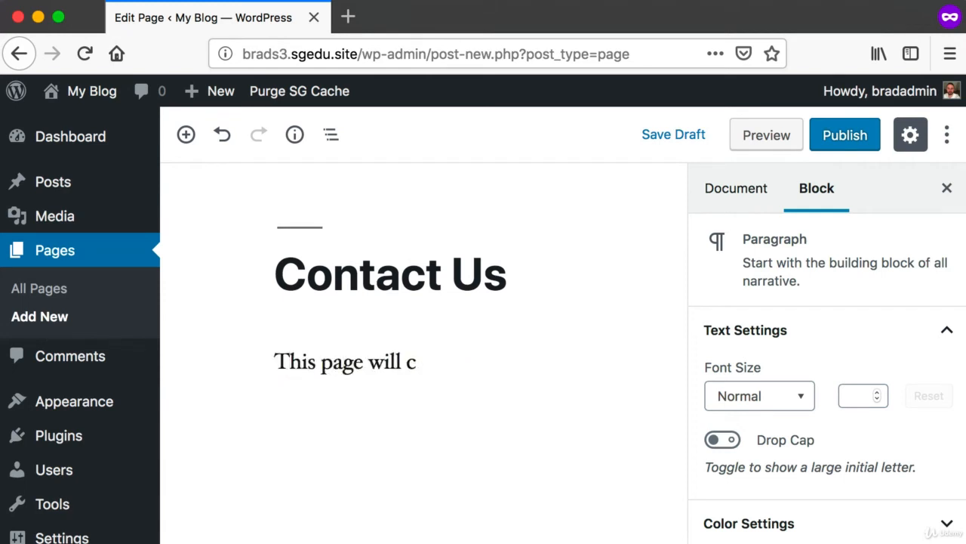
type("ontain real ")
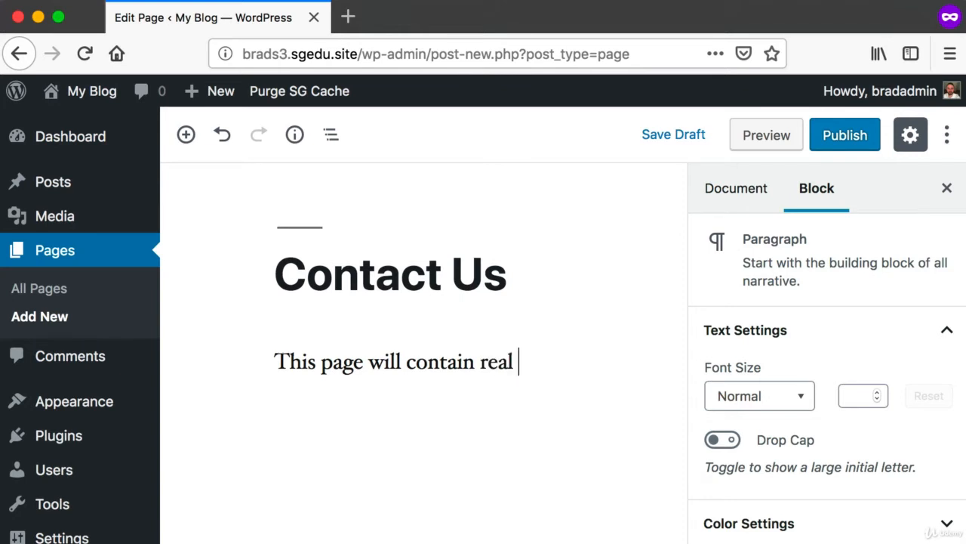
type("\"Contact Us\" rel")
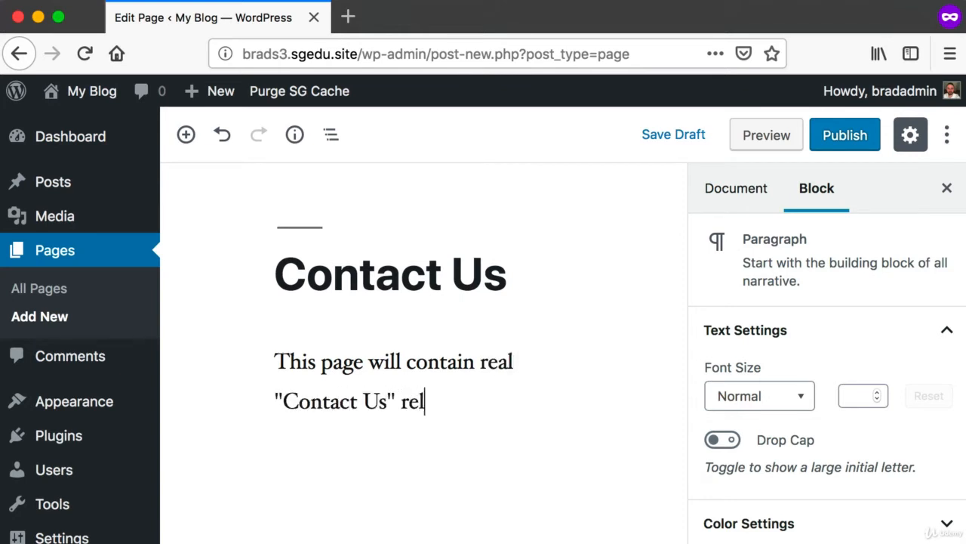
type("ated content very soon.")
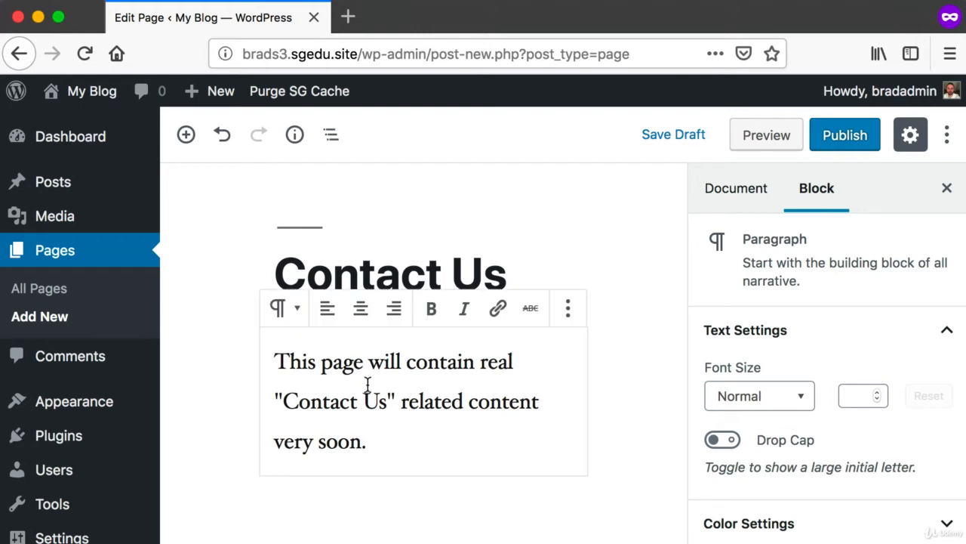
Publish the Contact Us page
key("super+shift+4")
left_click_drag(805, 88, 889, 161)
left_click(856, 134)
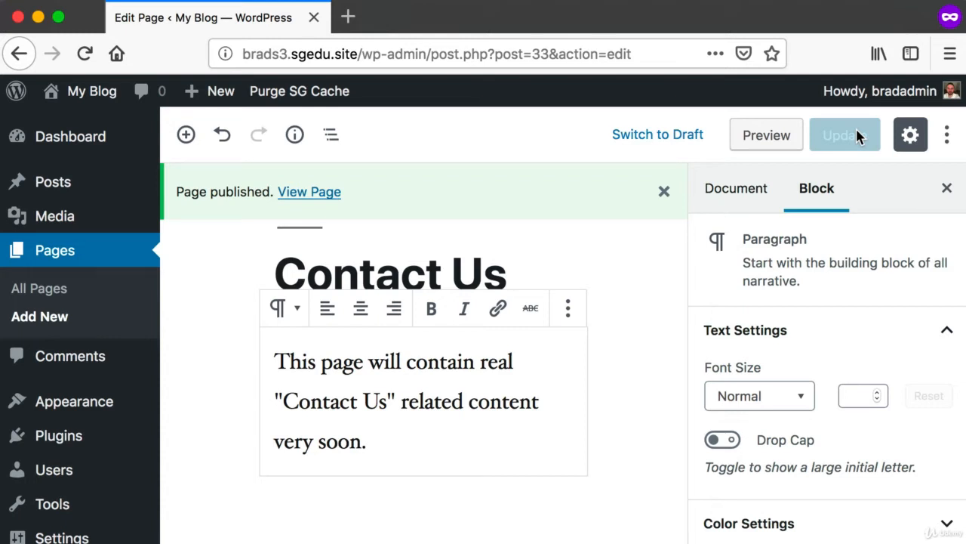
Visit the public homepage and check whether links to the new pages appear below the blog title
left_click(85, 93)
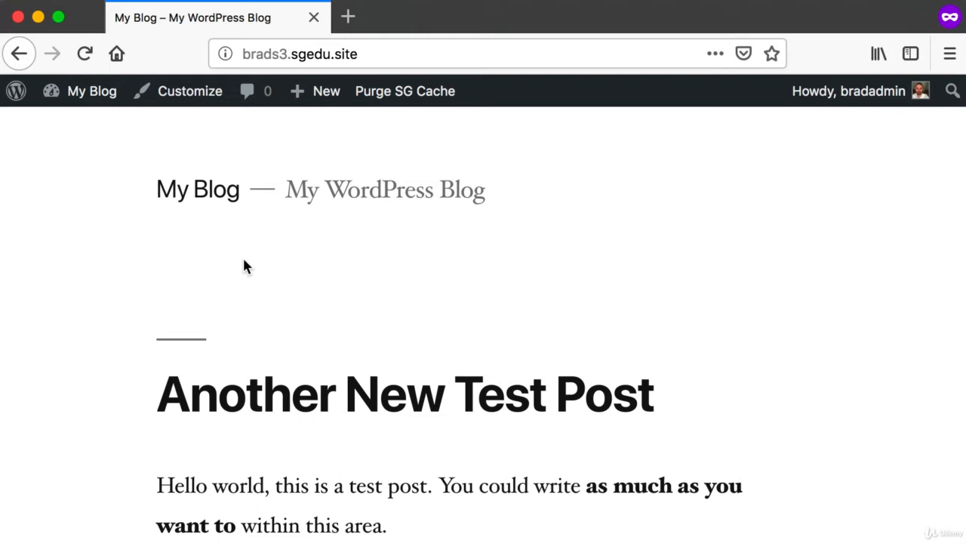
key("super+shift+4")
left_click_drag(125, 211, 745, 264)
Return to the admin dashboard and open the management screen for navigation menus
mouse_move(88, 99)
key("super+shift+4")
left_click_drag(36, 74, 111, 114)
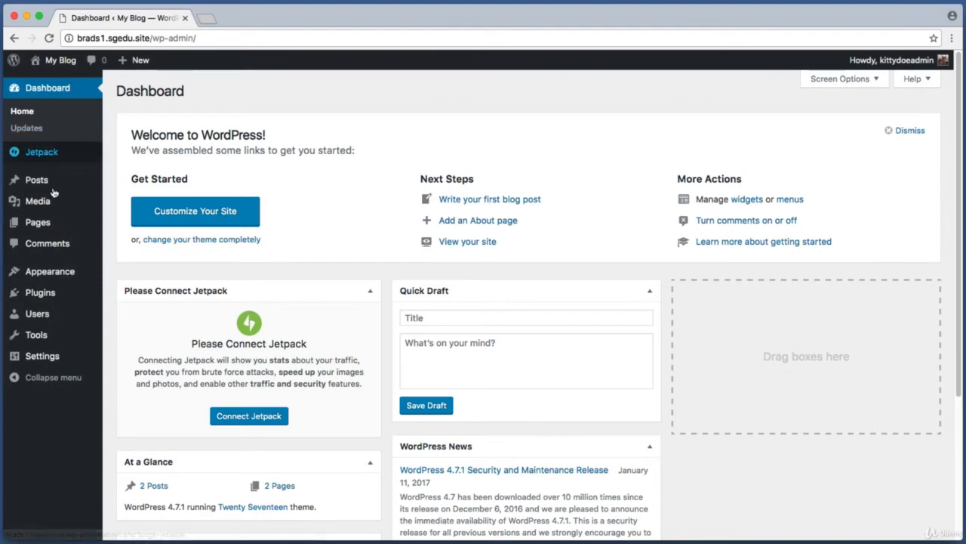
mouse_move(45, 275)
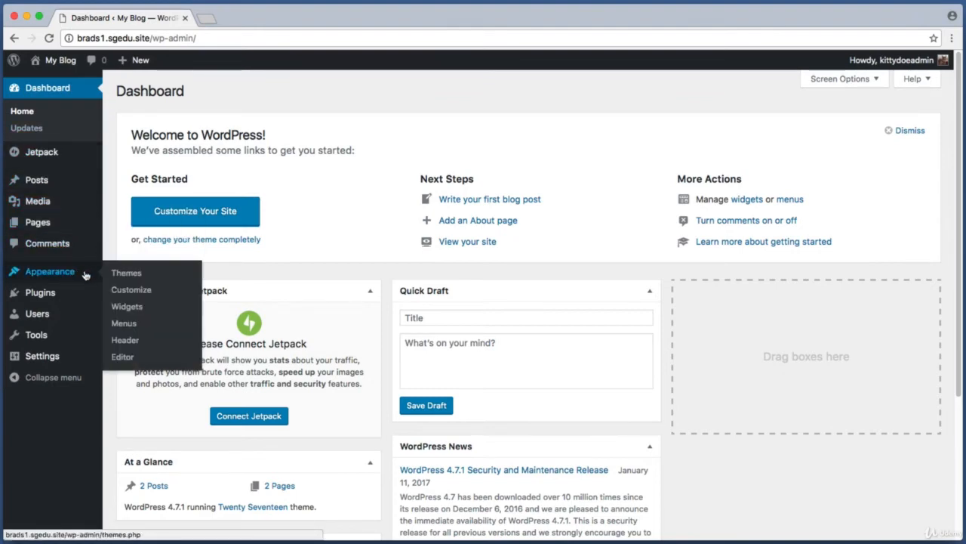
left_click(140, 326)
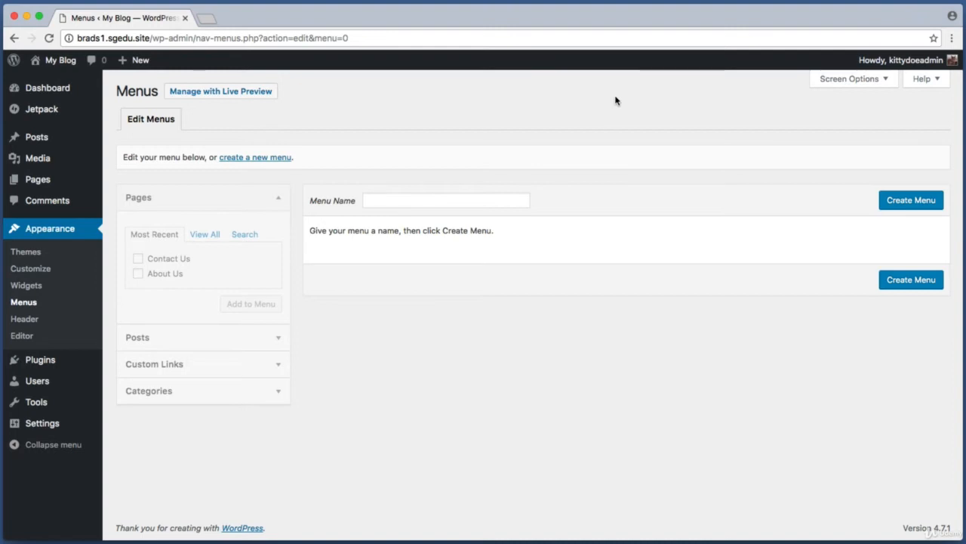
Create a new navigation menu named "Main Menu"
key("super+shift+4")
left_click_drag(353, 186, 543, 215)
left_click(450, 199)
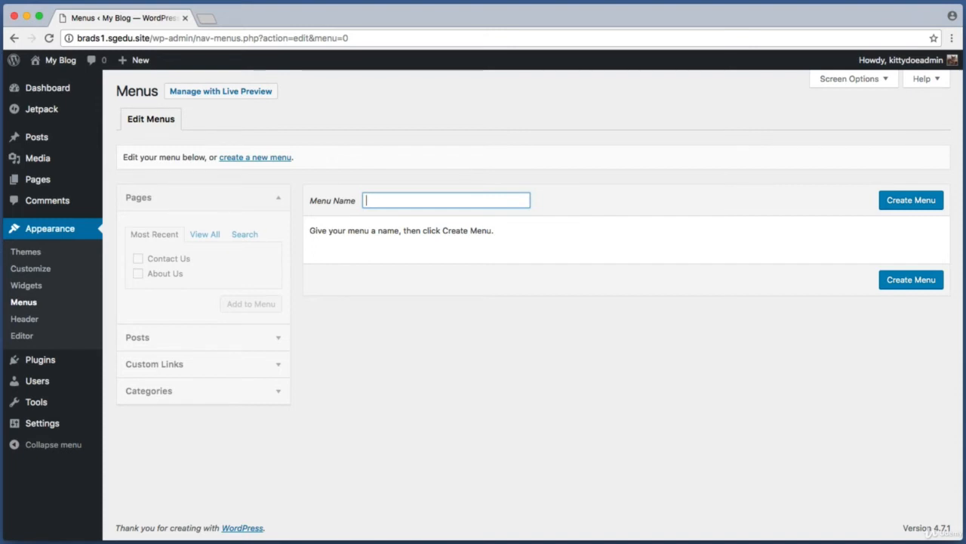
type("Main Men")
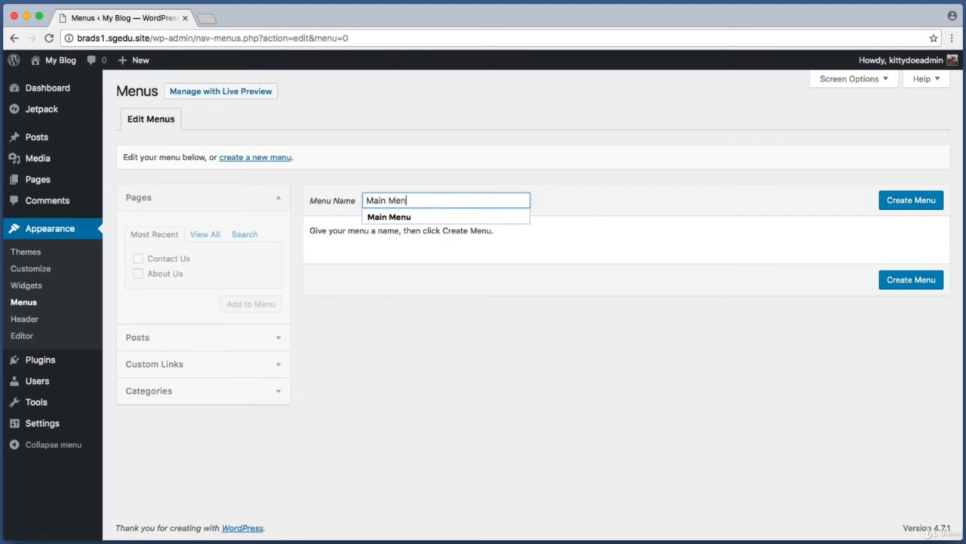
left_click(311, 198)
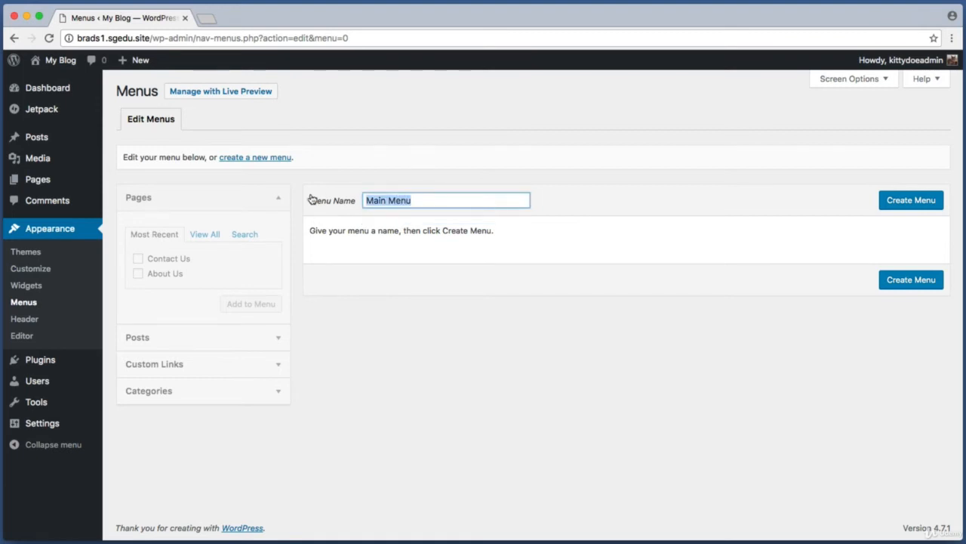
left_click(554, 186)
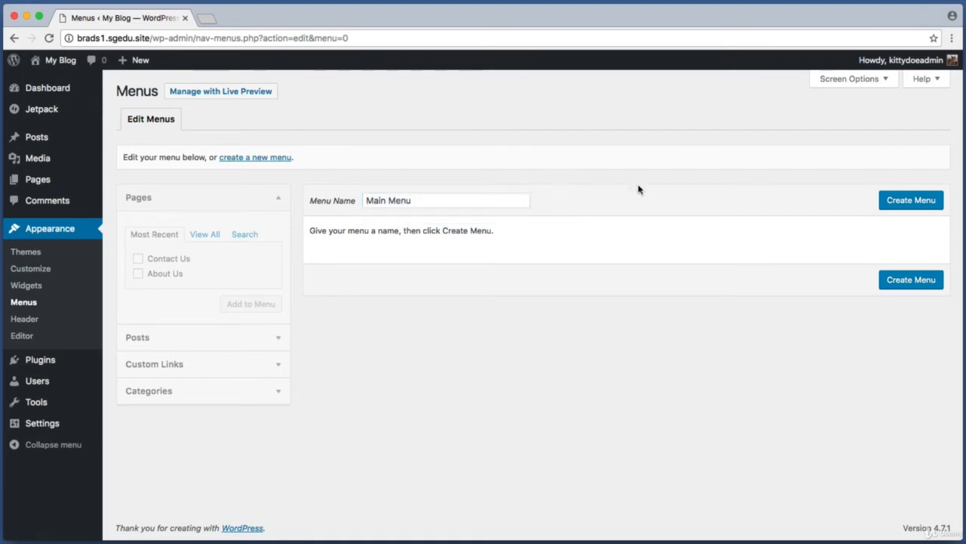
left_click(912, 200)
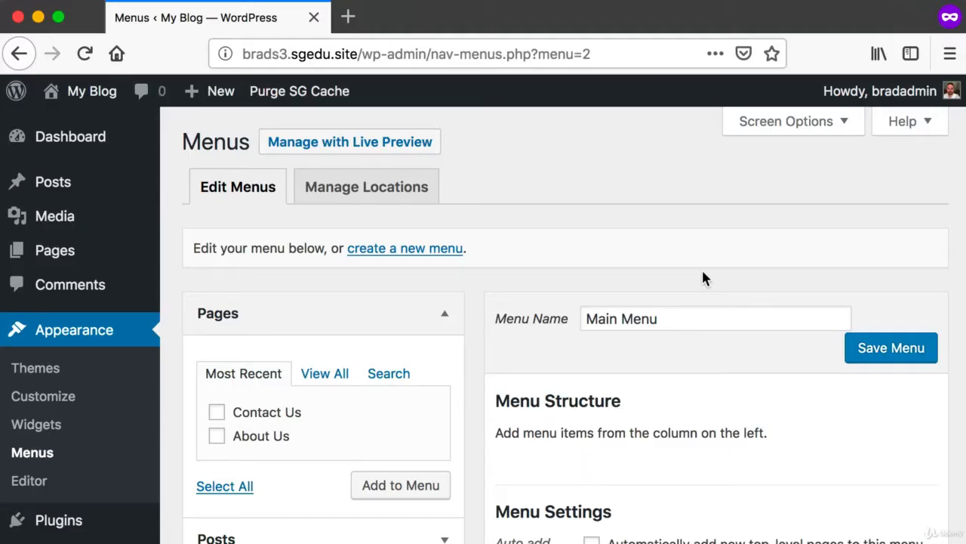
Add the About Us page to the Main Menu and check its entry in the menu structure
key("super+shift+4")
left_click_drag(492, 415, 858, 459)
key("super+shift+4")
left_click_drag(190, 402, 467, 444)
key("super+shift+4")
left_click_drag(183, 417, 442, 453)
key("super+shift+4")
left_click_drag(204, 442, 323, 426)
key("super+shift+4")
left_click_drag(344, 464, 471, 510)
left_click(400, 485)
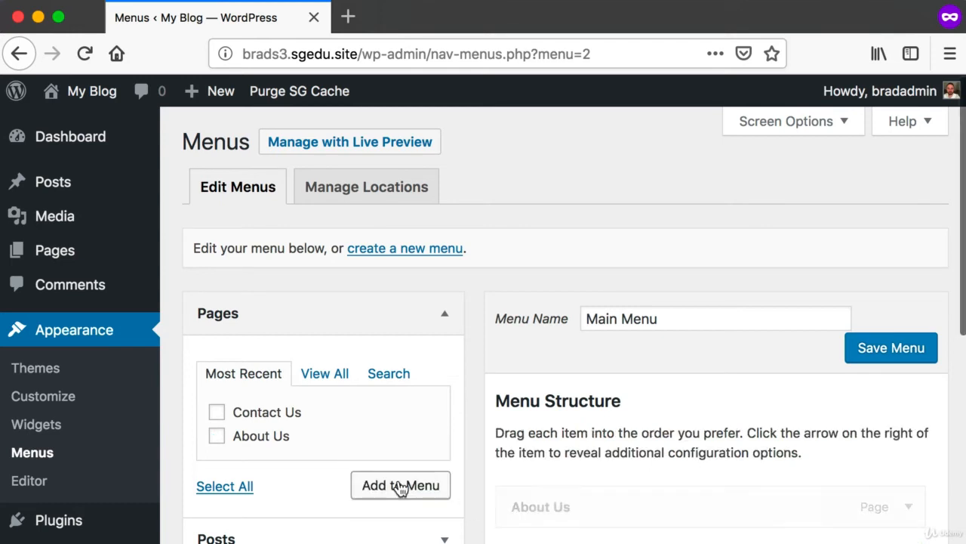
scroll(593, 421, "down", 3)
key("super+shift+4")
left_click_drag(496, 321, 495, 387)
scroll(934, 465, "up", 1)
key("super+shift+4")
scroll(495, 387, "up", 1)
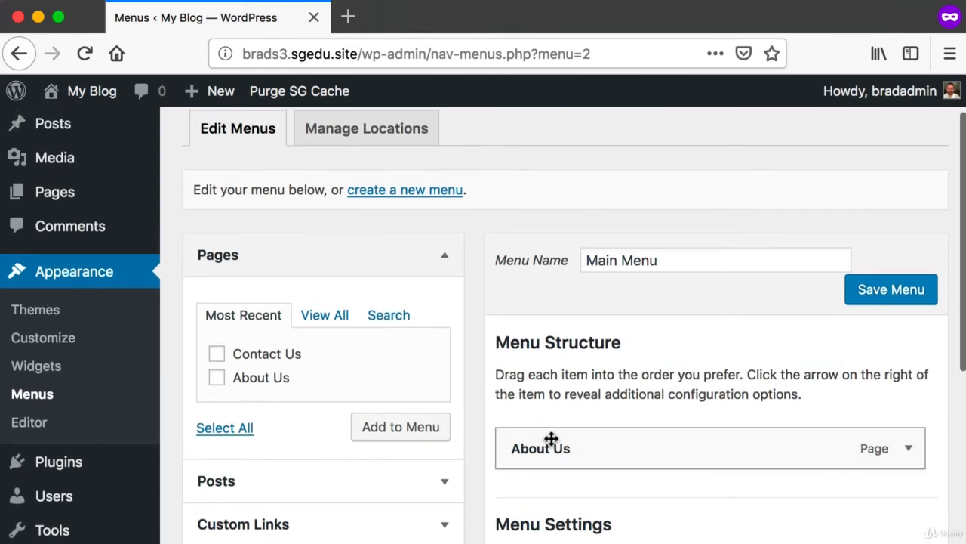
Add the Contact Us page to the Main Menu and review the resulting order of the menu items
key("super+shift+4")
left_click_drag(203, 335, 321, 368)
left_click(217, 354)
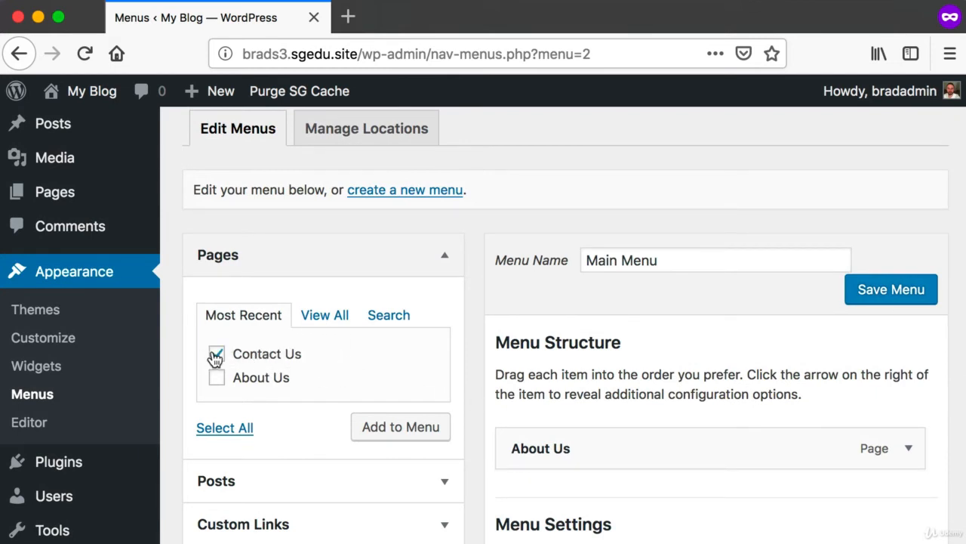
key("super+shift+4")
left_click_drag(197, 335, 360, 367)
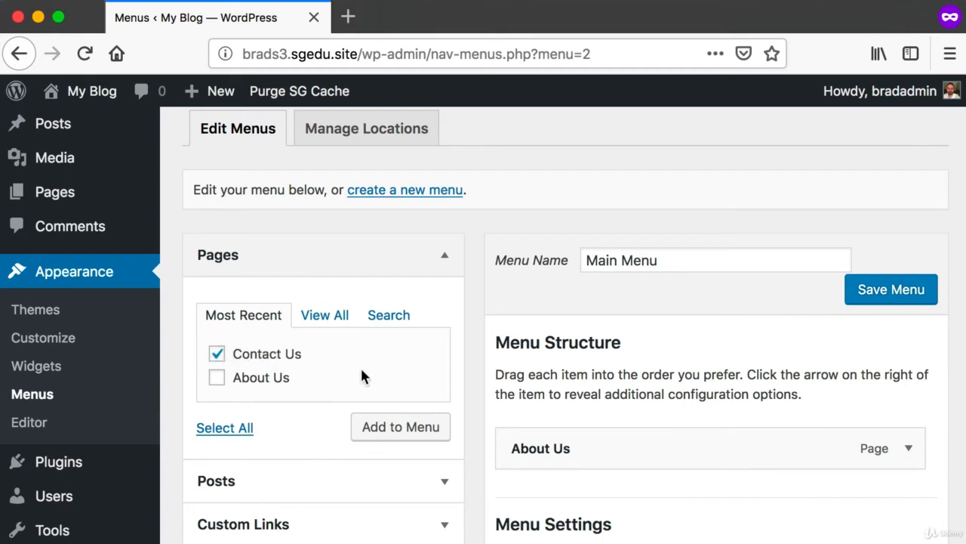
left_click(217, 357)
left_click(218, 380)
left_click(217, 379)
left_click(219, 356)
key("super+shift+4")
left_click_drag(200, 337, 340, 364)
key("super+shift+4")
left_click_drag(348, 412, 453, 437)
left_click(434, 432)
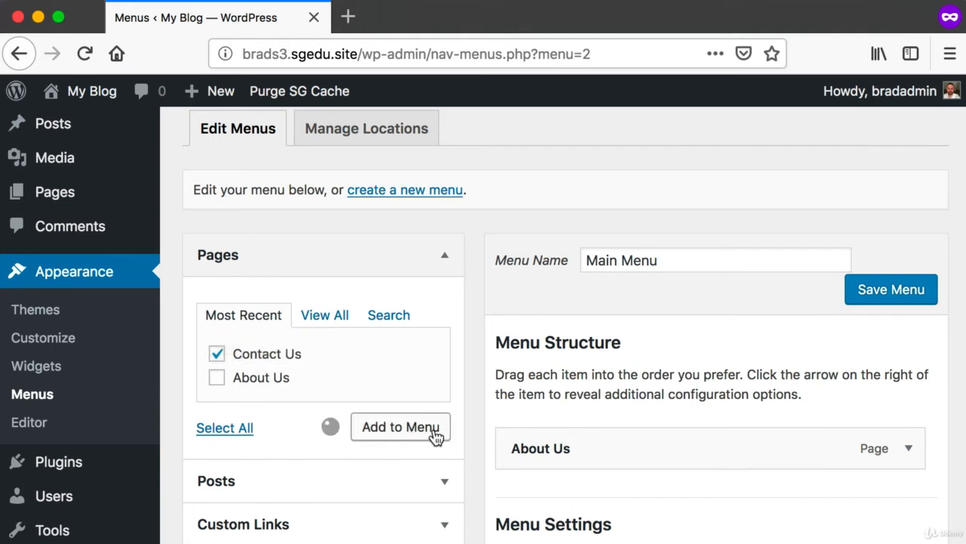
scroll(581, 419, "down", 3)
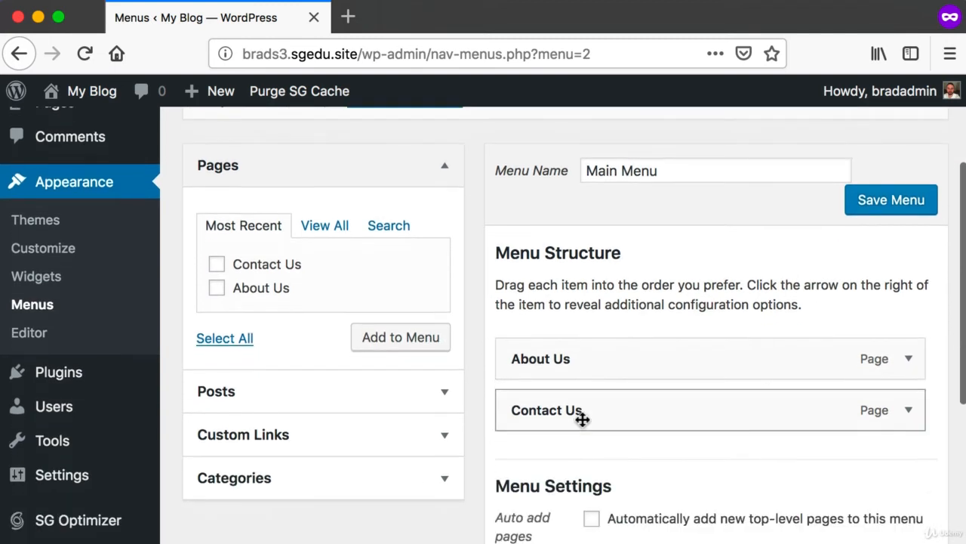
key("super+shift+4")
left_click_drag(486, 315, 959, 455)
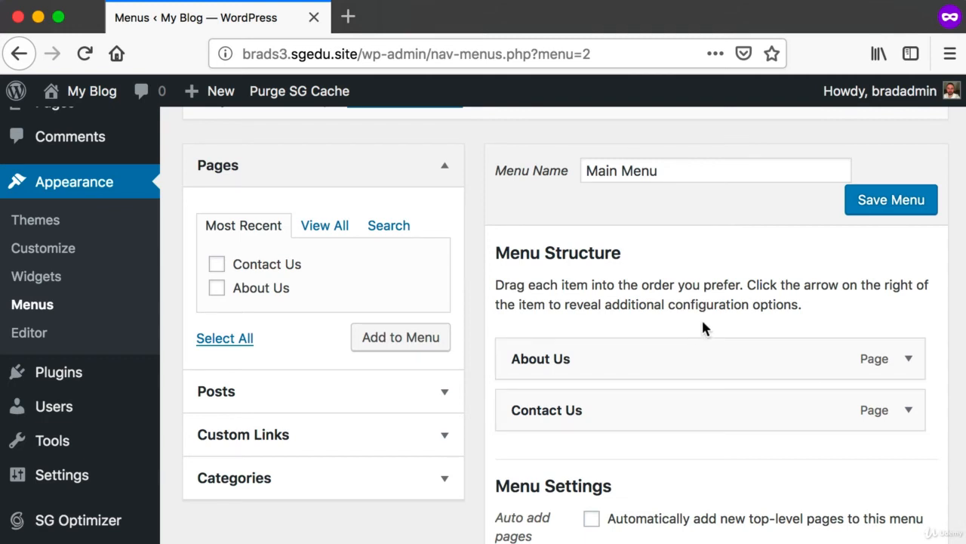
Assign the Main Menu to the Primary display location
scroll(702, 322, "down", 4)
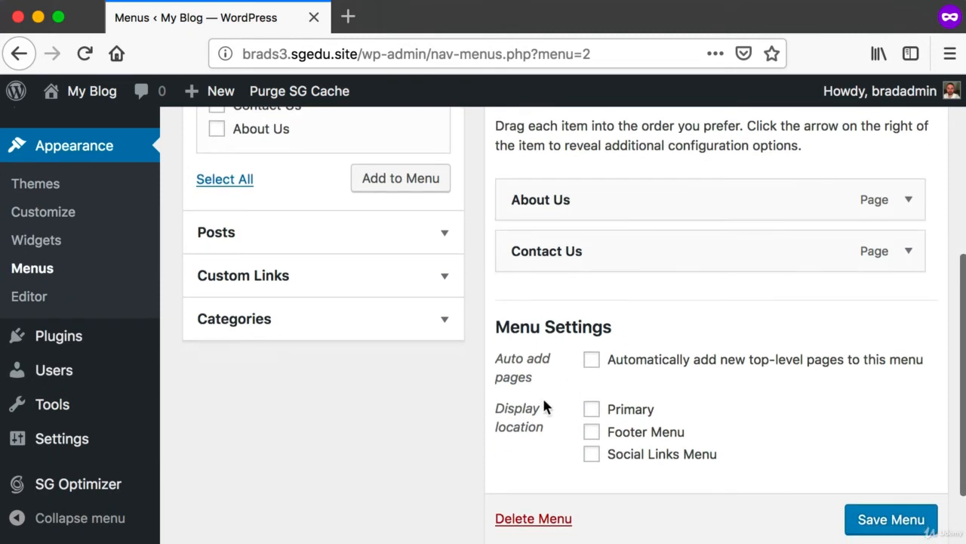
key("super+shift+4")
left_click_drag(469, 385, 798, 481)
scroll(798, 480, "up", 1)
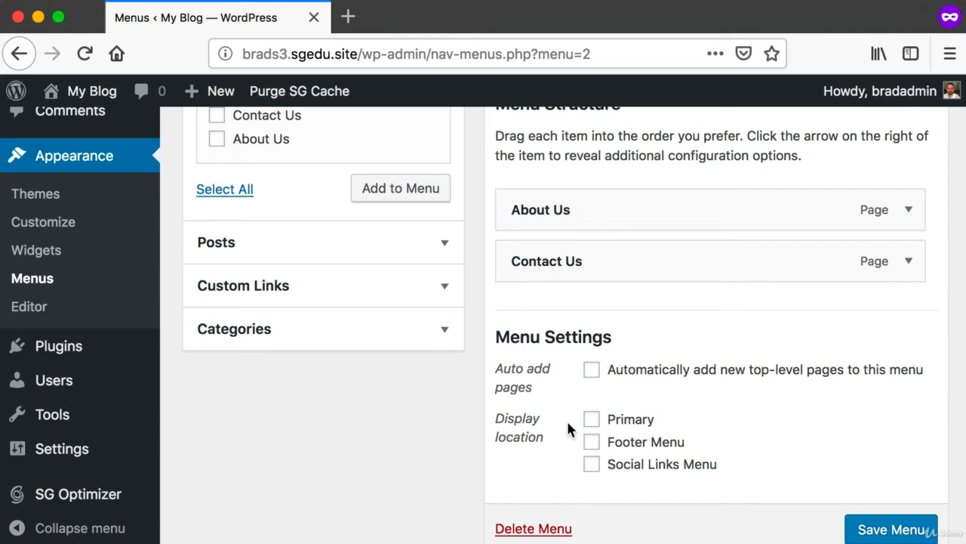
key("super+shift+4")
left_click_drag(557, 394, 755, 444)
left_click(592, 420)
Save the changes made to the Main Menu
key("super+shift+4")
left_click_drag(782, 492, 929, 537)
scroll(891, 531, "up", 4)
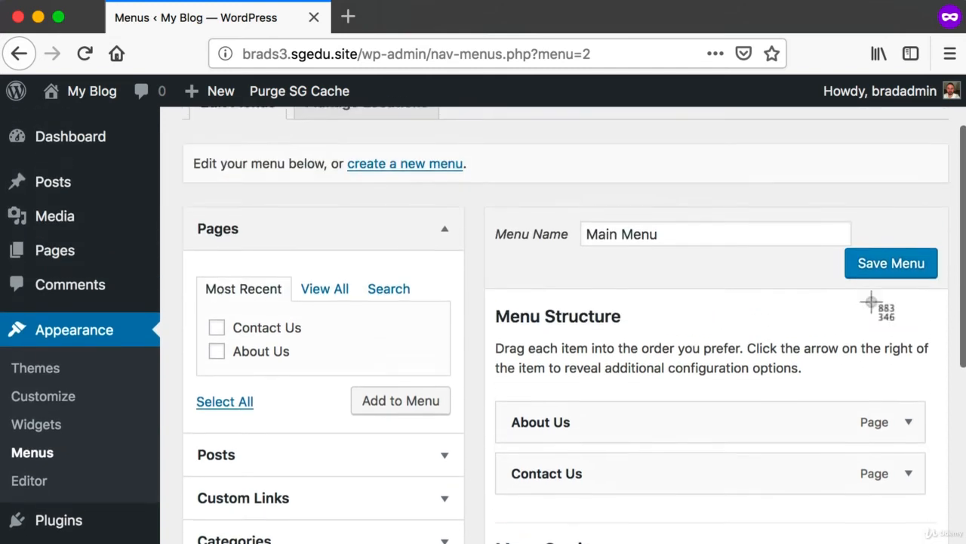
key("super+shift+4")
left_click_drag(837, 258, 919, 291)
scroll(919, 292, "down", 4)
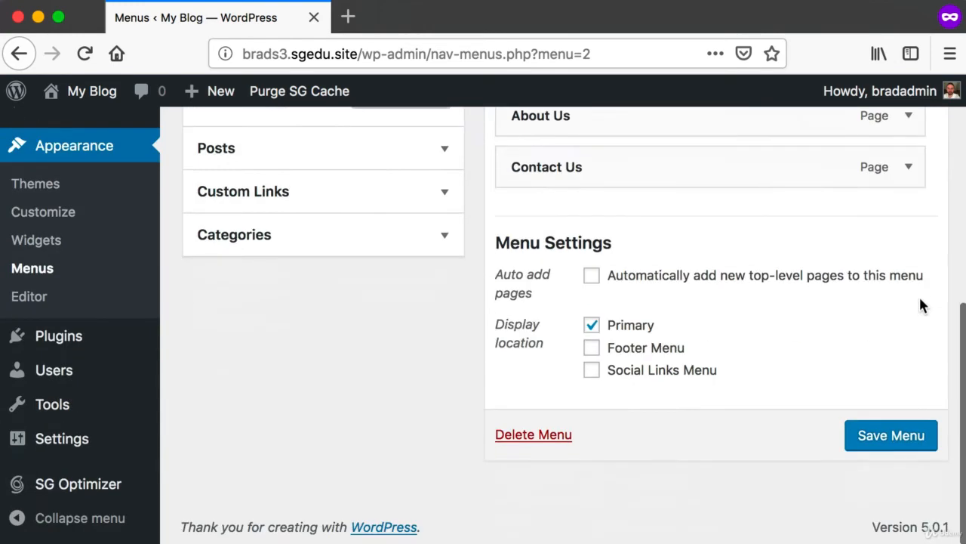
left_click(894, 428)
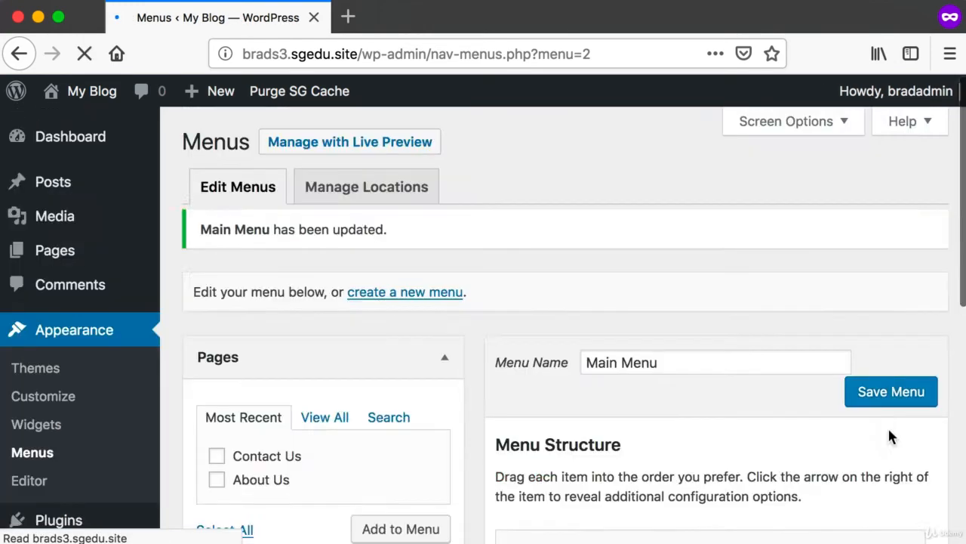
Visit the public homepage and examine the navigation links beneath the blog title
left_click(73, 91)
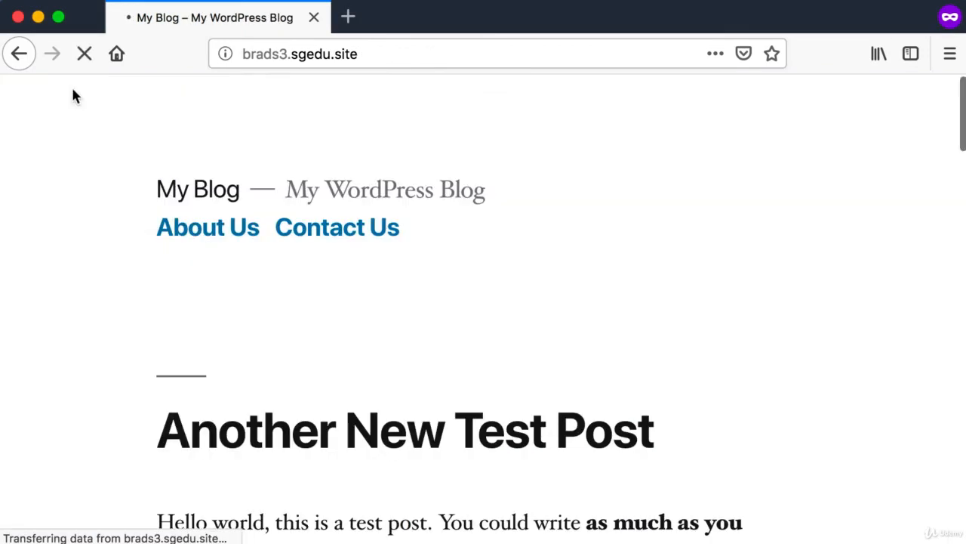
key("super+shift+4")
left_click_drag(118, 197, 419, 256)
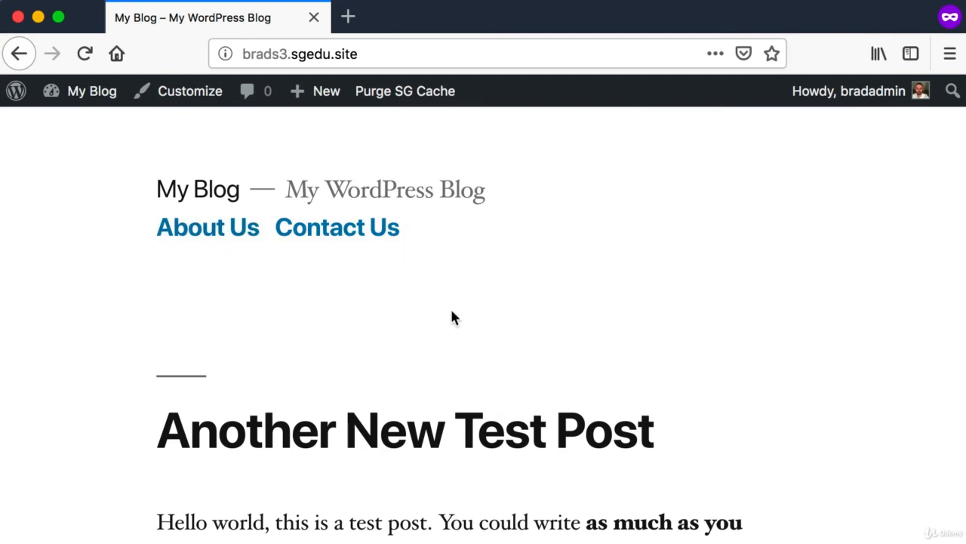
Open the About Us page through the site's navigation links and review its title, body text and web address
key("super+shift+4")
left_click_drag(170, 217, 228, 250)
left_click(222, 235)
scroll(203, 325, "down", 3)
left_click_drag(154, 332, 616, 440)
left_click(616, 439)
scroll(528, 423, "up", 3)
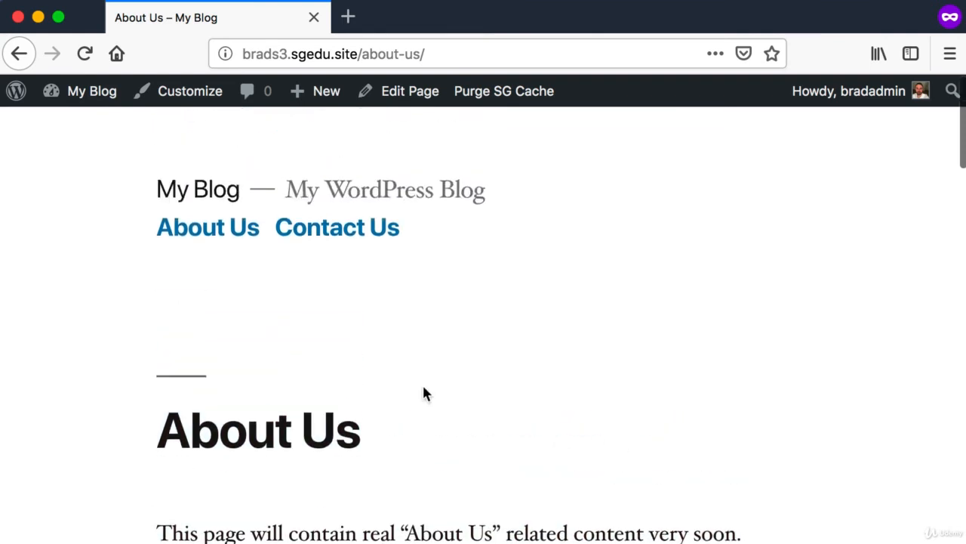
scroll(303, 348, "down", 2)
left_click_drag(219, 351, 483, 455)
left_click_drag(199, 454, 727, 453)
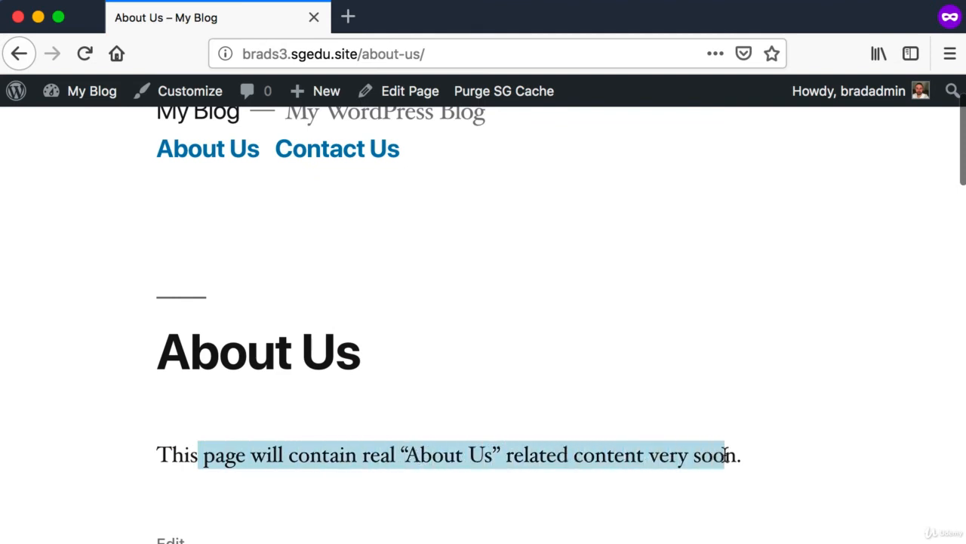
left_click(734, 455)
scroll(735, 455, "up", 2)
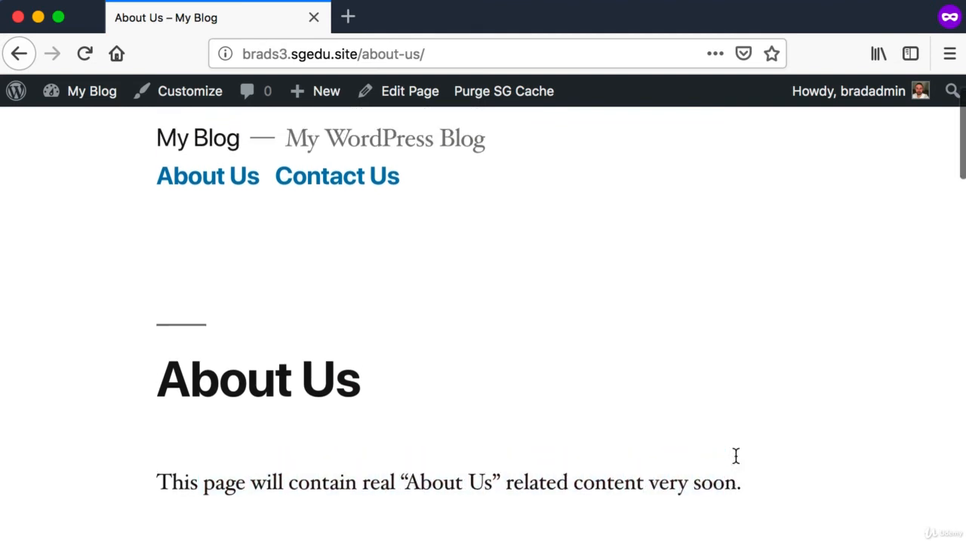
left_click(431, 47)
mouse_move(364, 53)
left_mouse_down()
mouse_move(498, 55)
mouse_move(366, 50)
left_mouse_up()
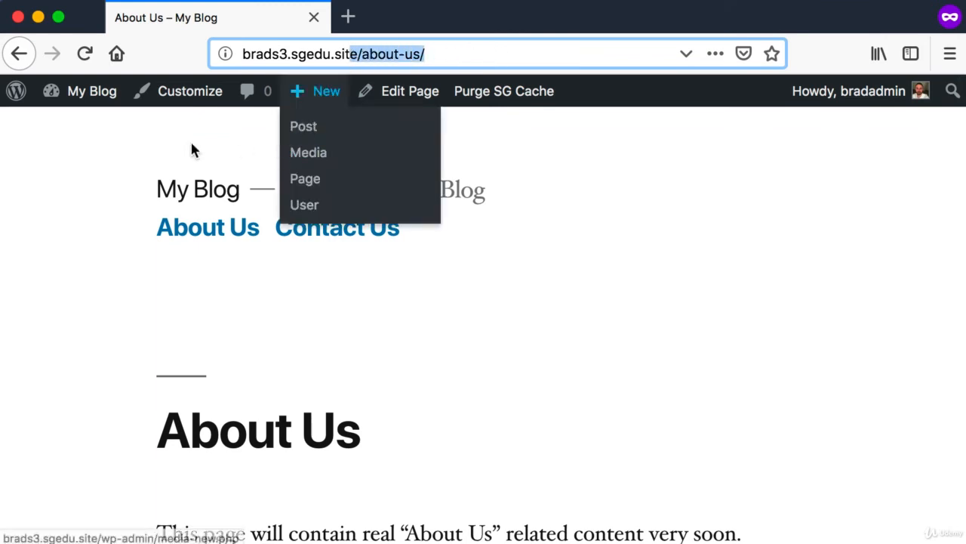
left_click(37, 168)
Open the Contact Us page through the site's navigation links and review its title and body text
key("super+shift+4")
left_click_drag(276, 201, 509, 271)
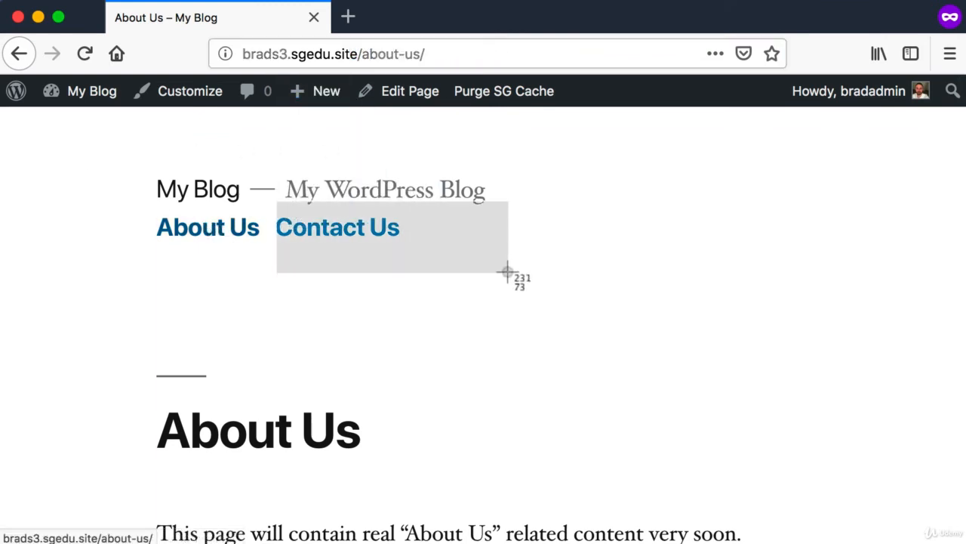
left_click(337, 233)
scroll(401, 293, "down", 2)
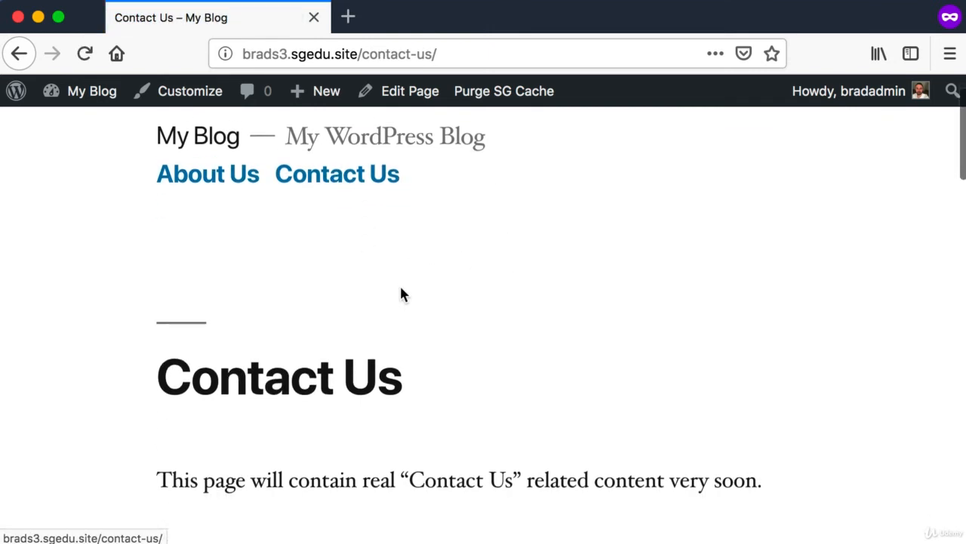
left_click_drag(158, 351, 588, 487)
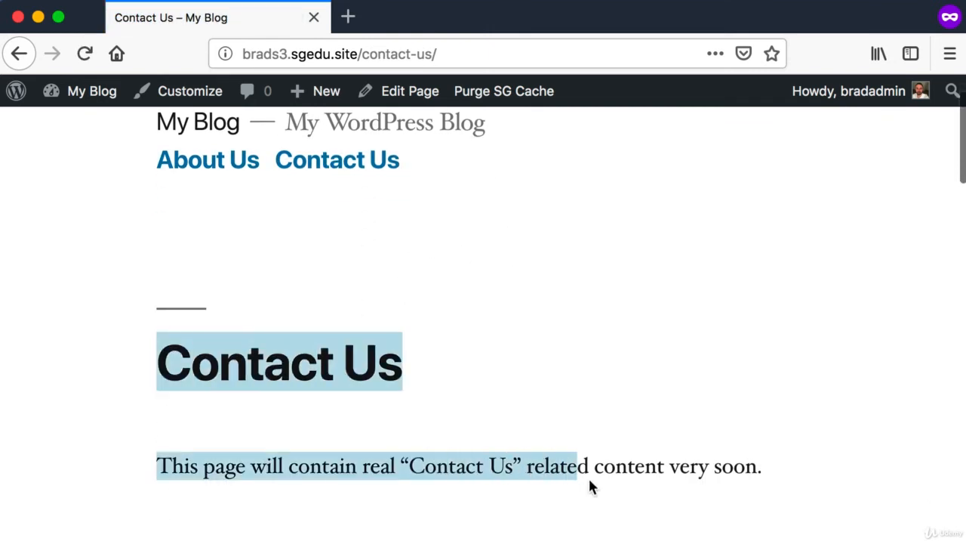
left_click(554, 413)
Go back to the homepage through the My Blog site title and look over the navigation links again
scroll(552, 414, "up", 2)
key("super+shift+4")
left_click_drag(133, 166, 262, 209)
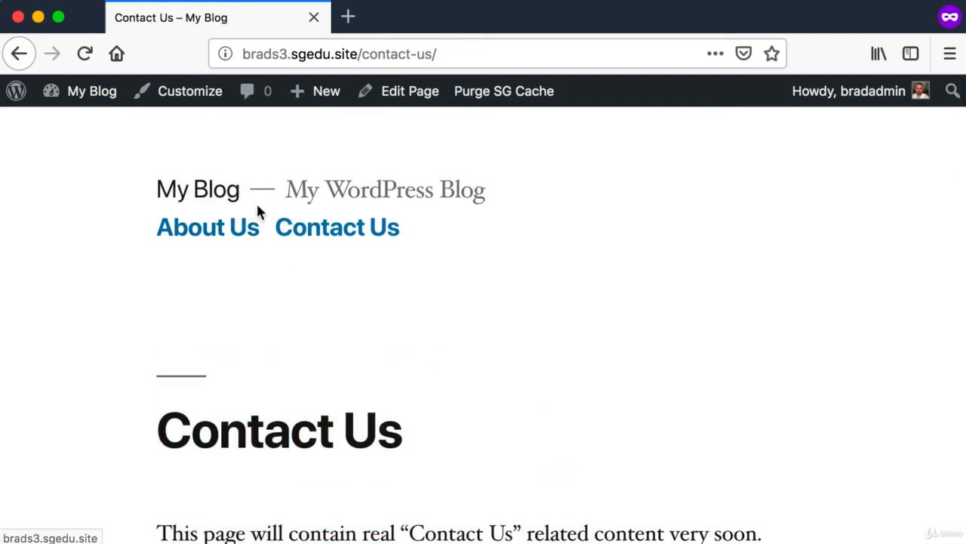
left_click(215, 198)
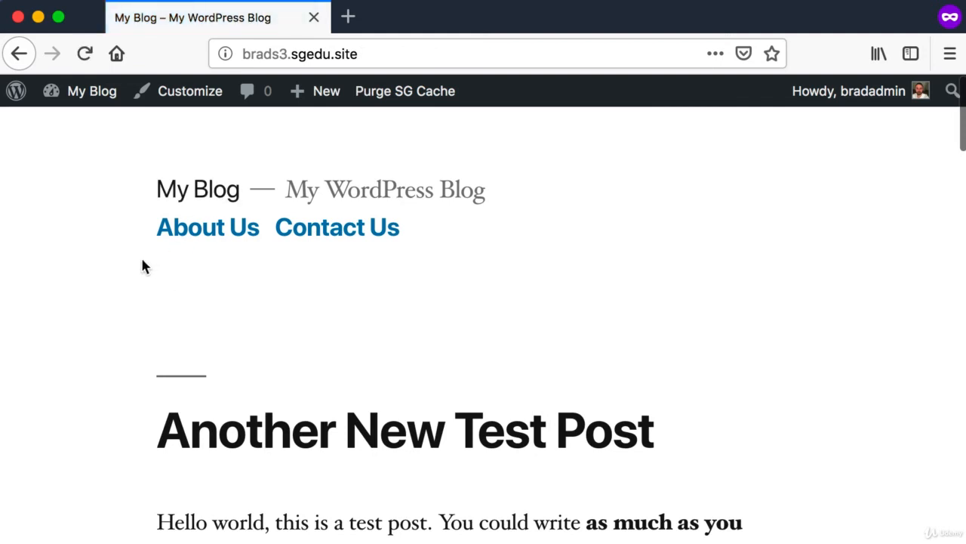
key("super+shift+4")
left_click_drag(151, 214, 470, 251)
Return to the site's admin dashboard and start a new page titled Photo Gallery
left_click(73, 92)
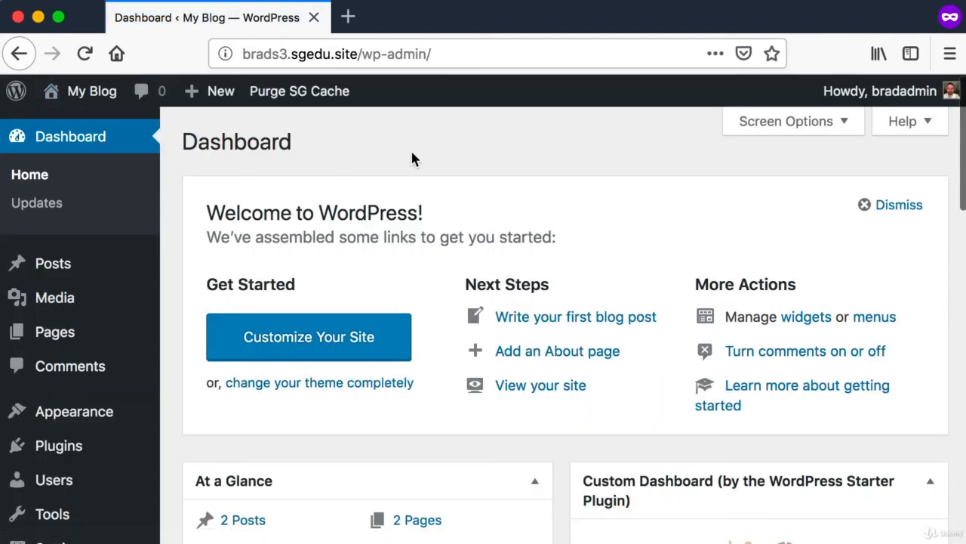
mouse_move(84, 335)
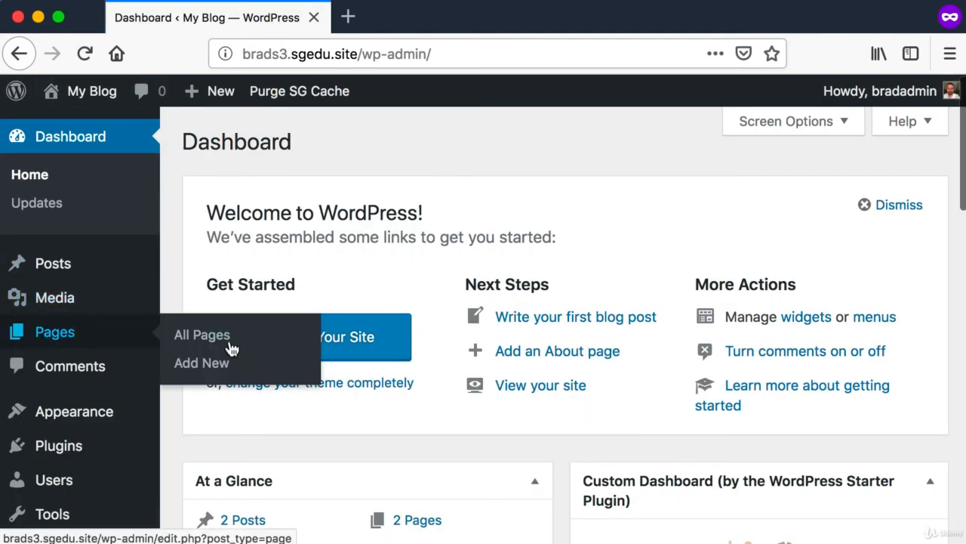
left_click(204, 364)
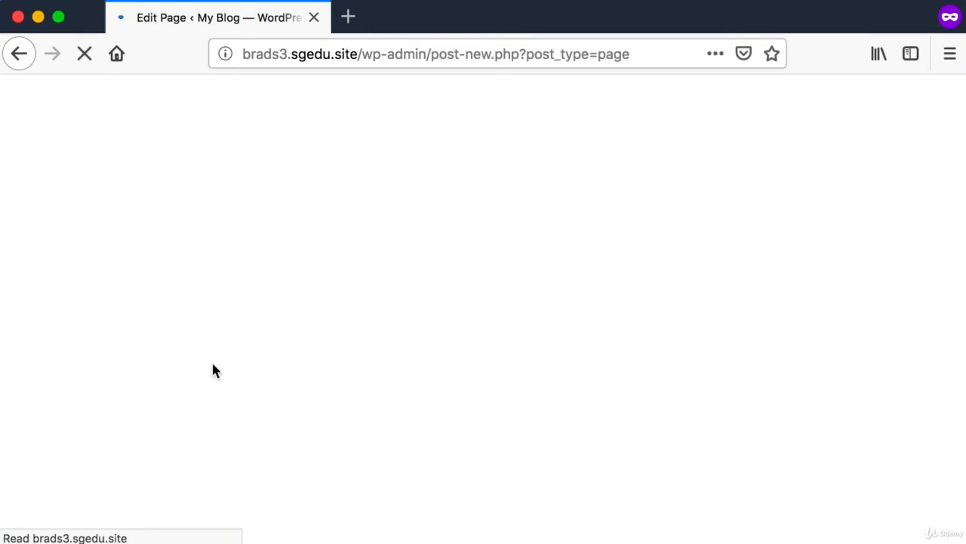
left_click(620, 195)
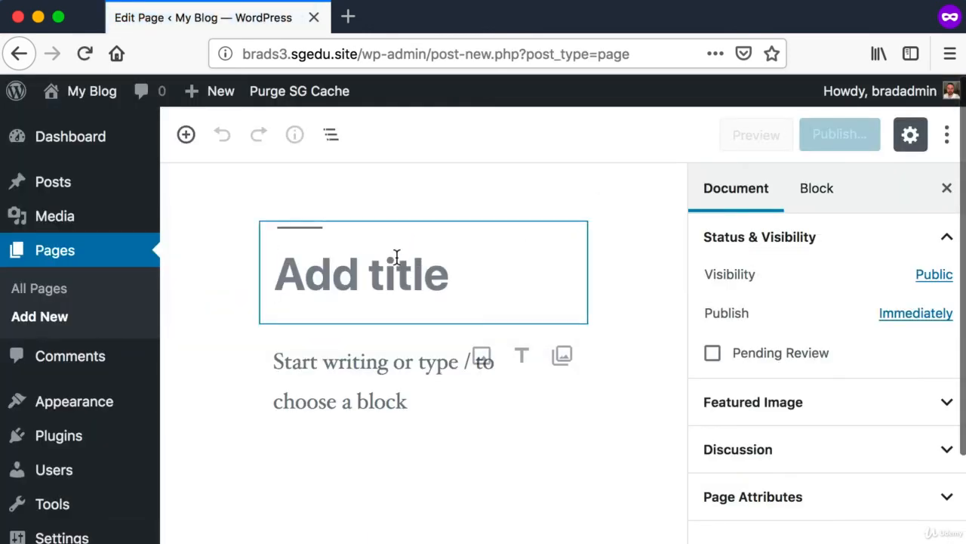
type("Photo Gallery")
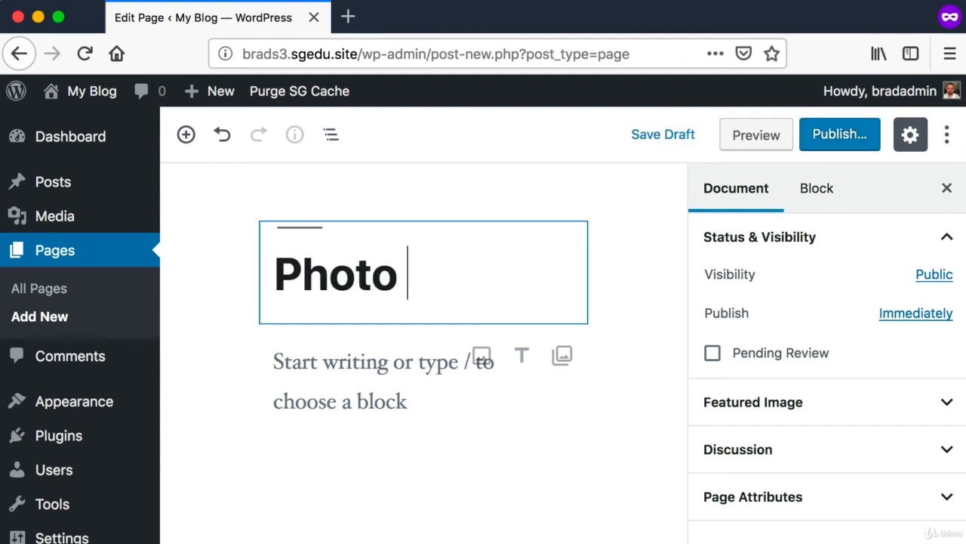
Enter the body text "Photo Gallery content will live on this page very soon." and publish the page
left_click(379, 358)
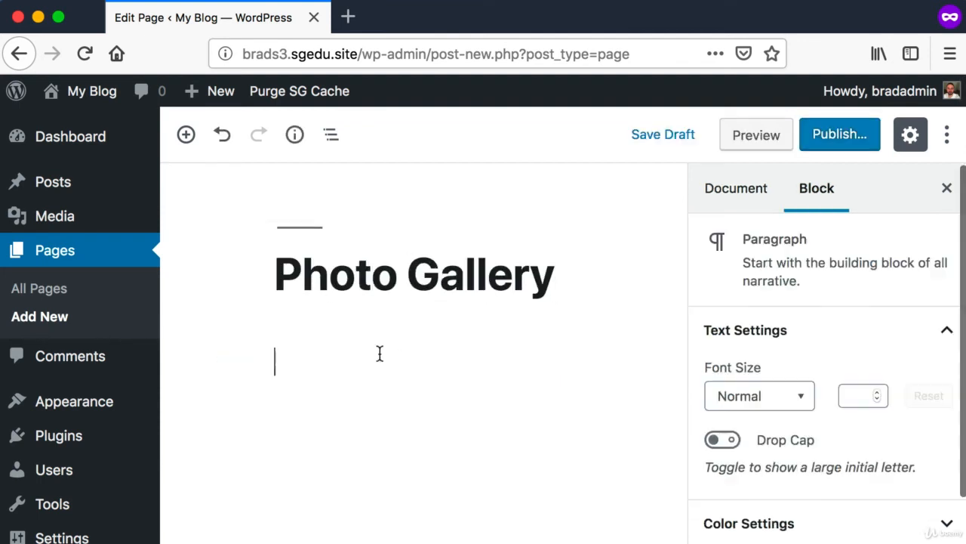
type("Photo ")
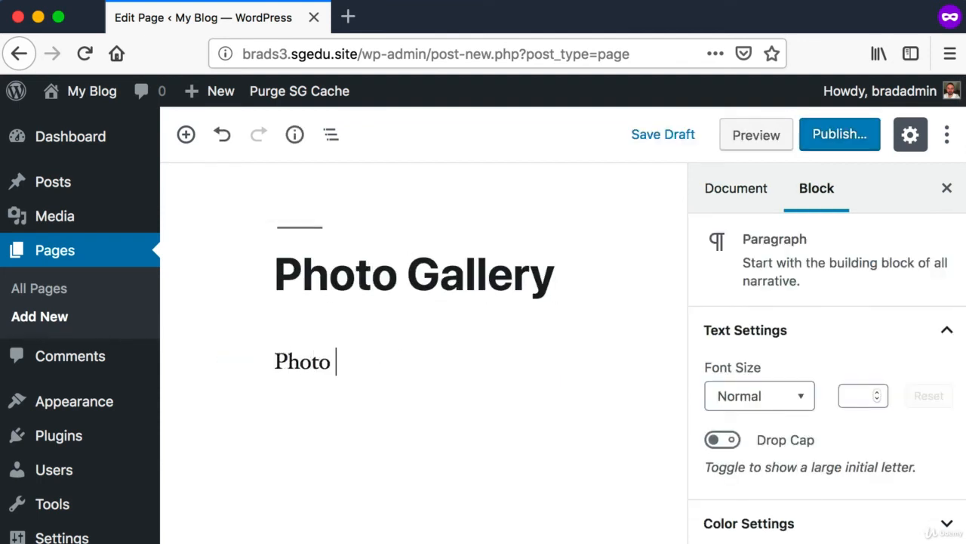
type("Gallery content will live on this page ")
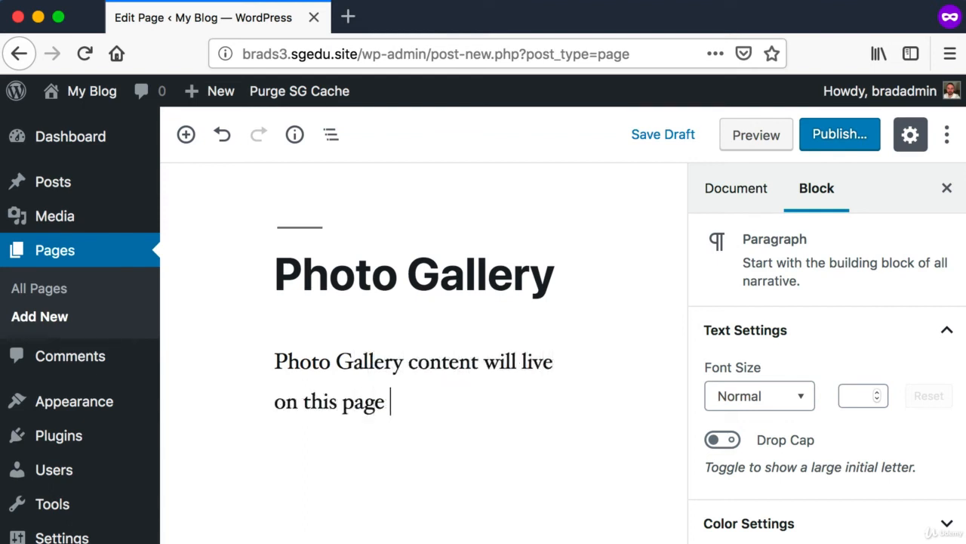
type("very soon.")
key("super+shift+4")
left_click_drag(806, 112, 873, 189)
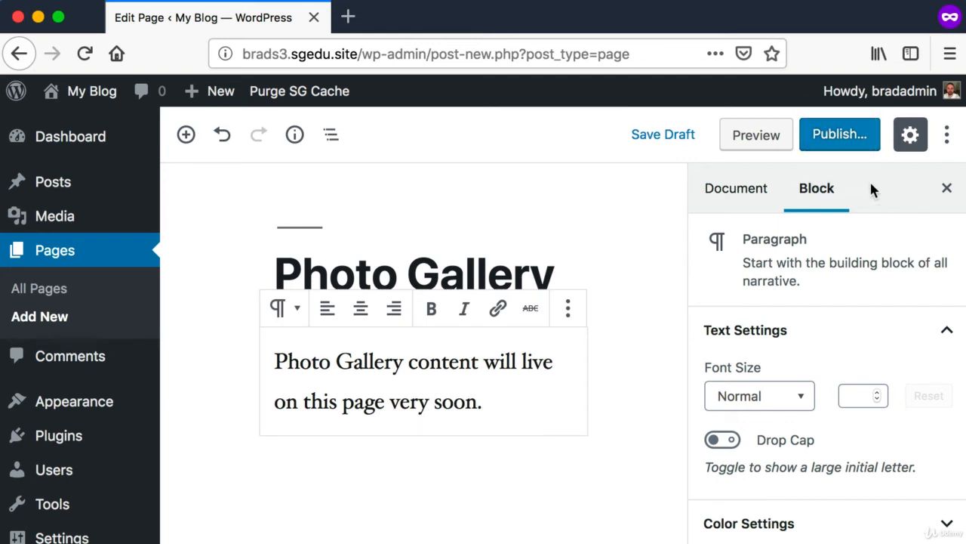
left_click(840, 134)
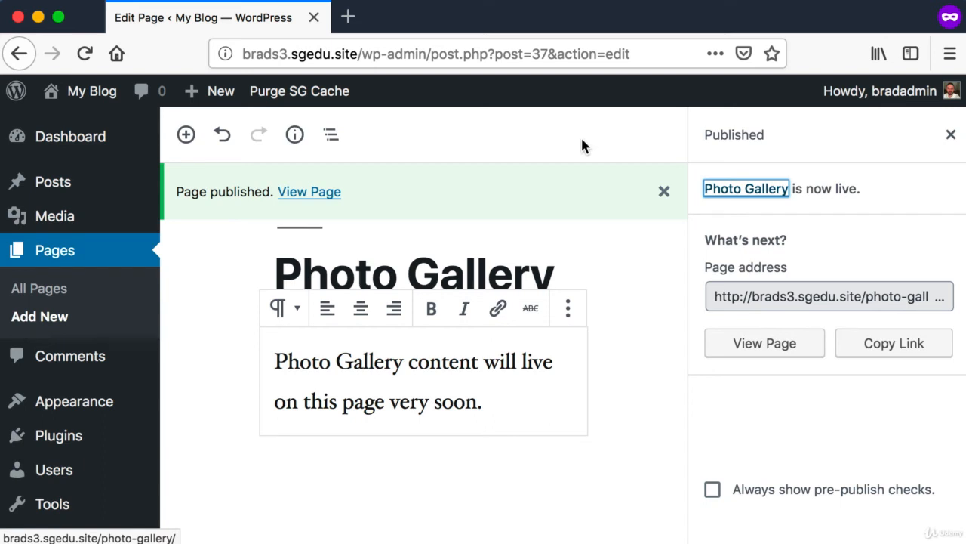
Open the site's navigation menu management screen for editing Main Menu
mouse_move(69, 408)
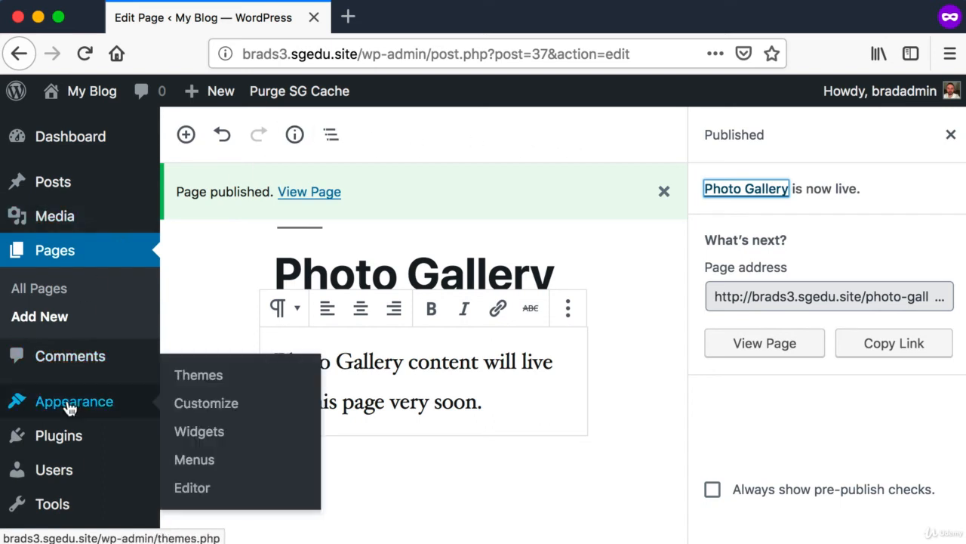
key("super+shift+4")
left_click_drag(32, 387, 85, 404)
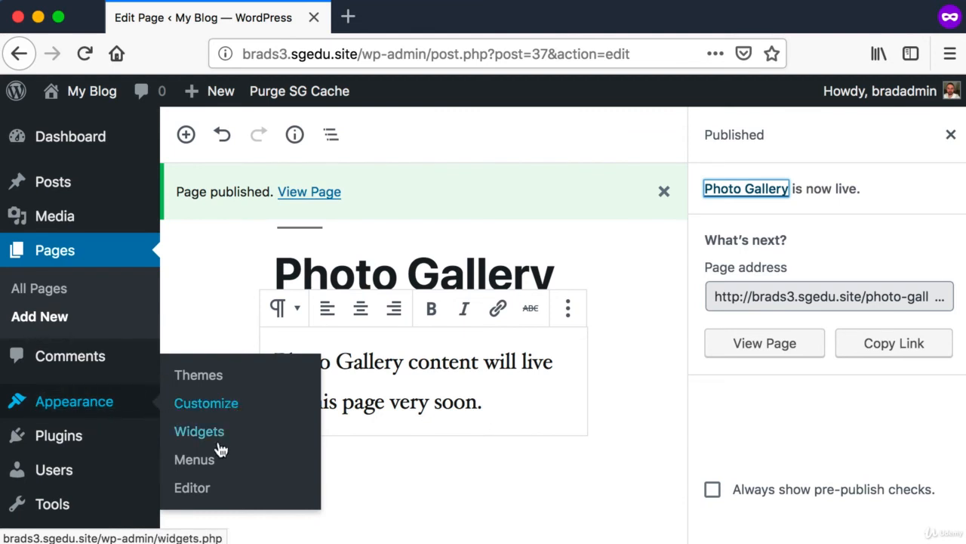
key("super+shift+4")
left_click_drag(172, 446, 261, 477)
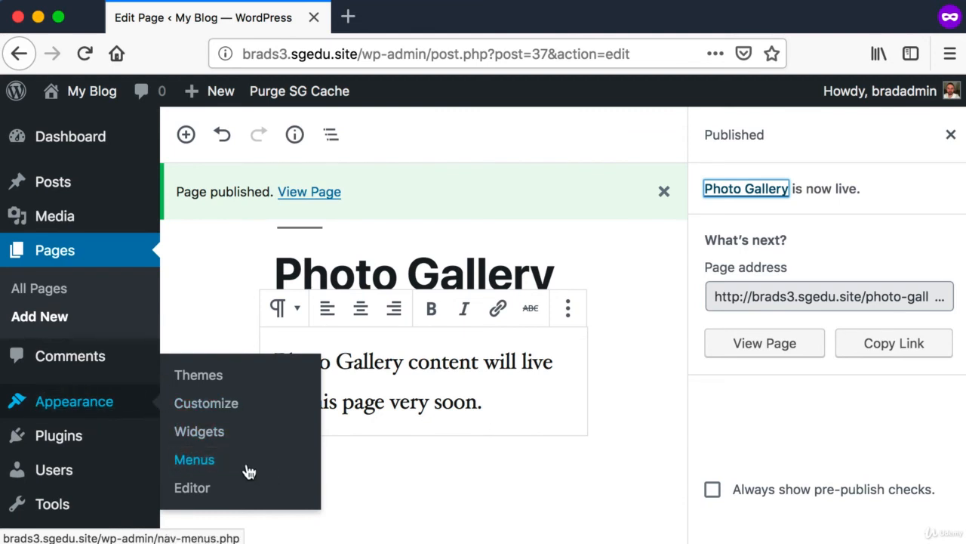
left_click(202, 461)
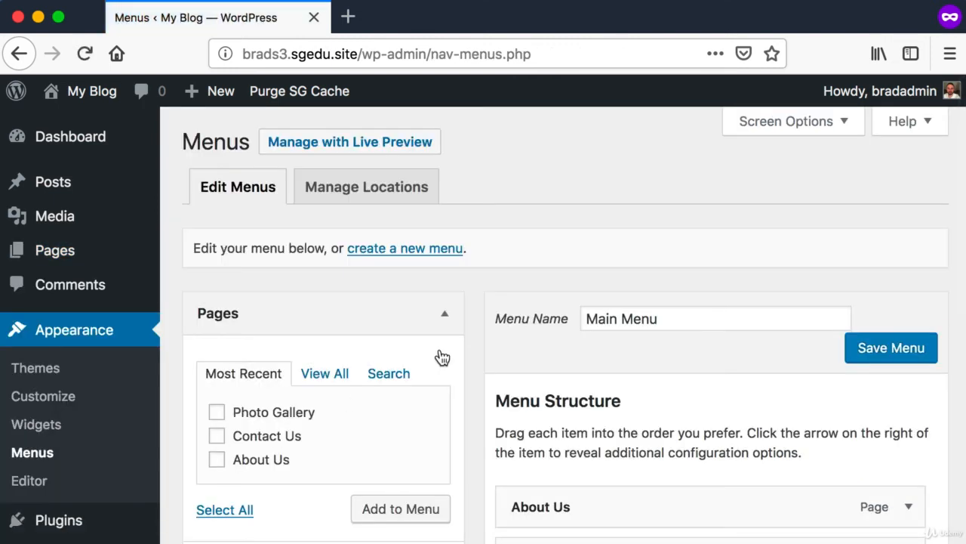
Add the Photo Gallery page to the structure of Main Menu
scroll(533, 324, "down", 3)
key("super+shift+4")
left_click_drag(506, 327, 940, 463)
key("super+shift+4")
left_click_drag(184, 265, 462, 391)
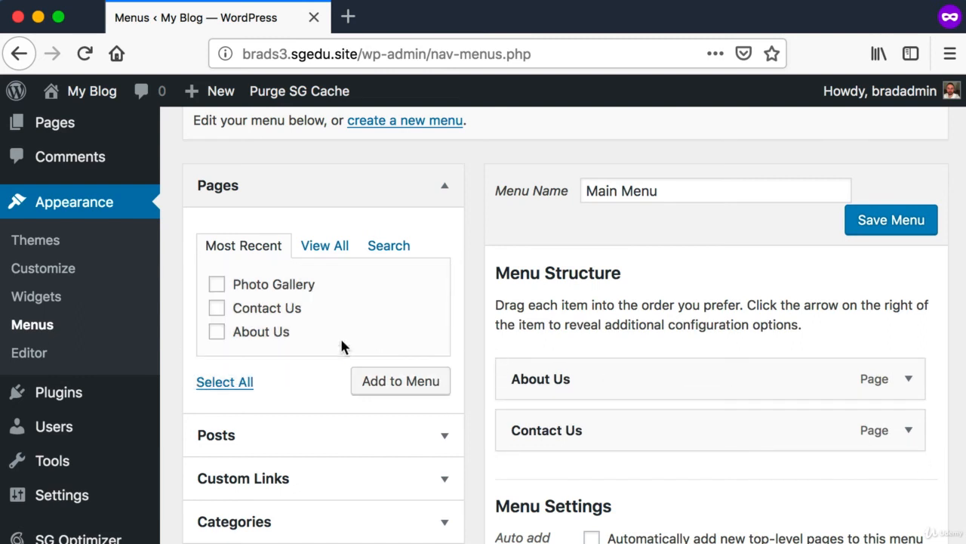
left_click(217, 284)
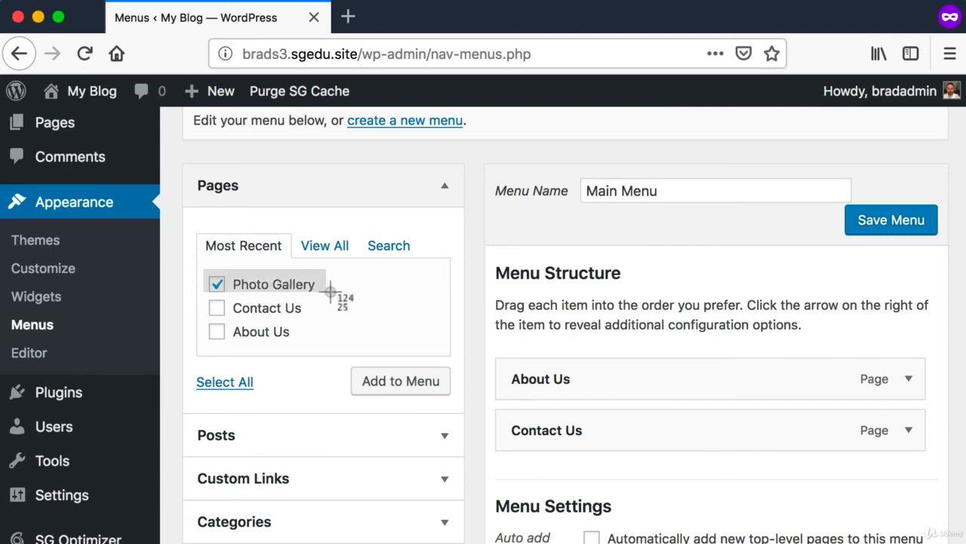
key("super+shift+4")
left_click_drag(341, 361, 461, 407)
left_click(416, 381)
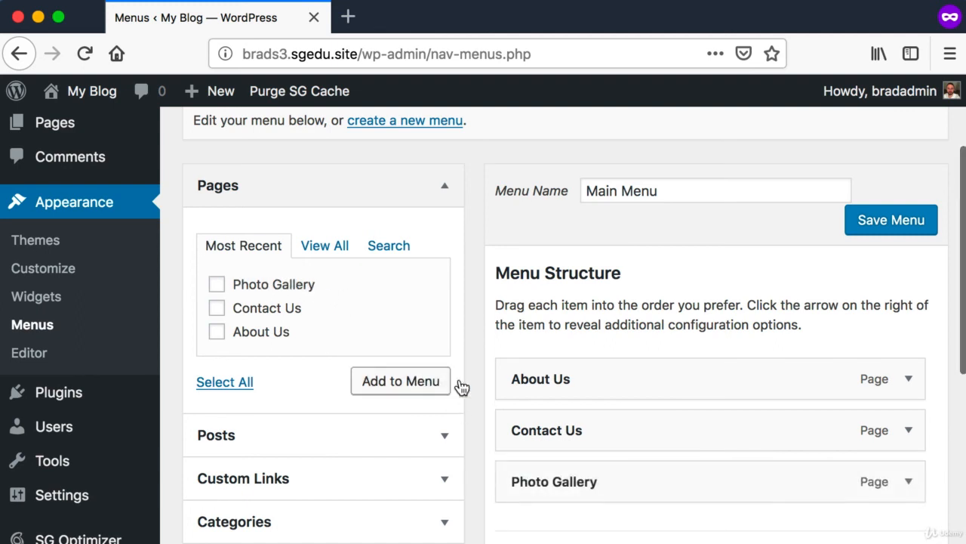
Move Photo Gallery between About Us and Contact Us in the menu structure and save Main Menu
scroll(486, 387, "down", 1)
scroll(484, 388, "down", 2)
key("super+shift+4")
left_click_drag(478, 388, 945, 450)
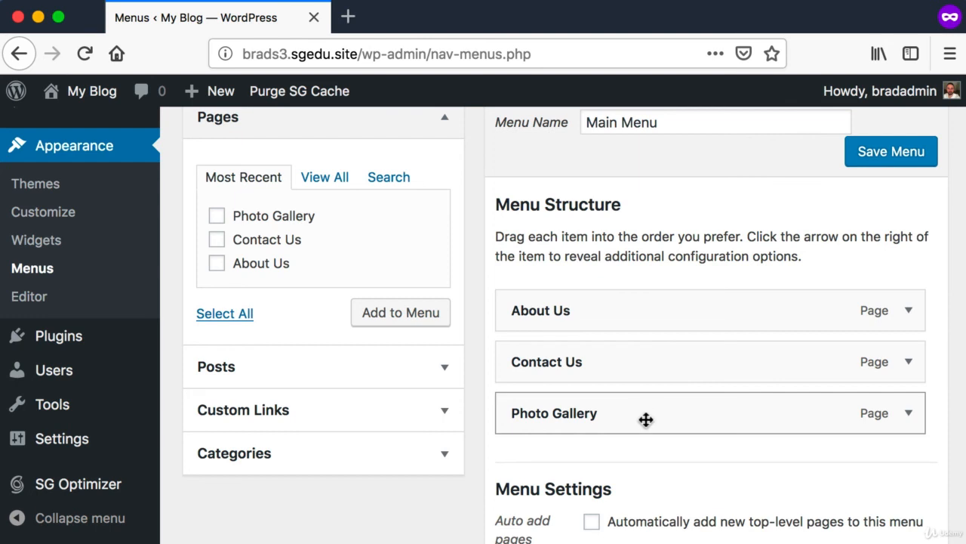
left_click_drag(645, 418, 639, 371)
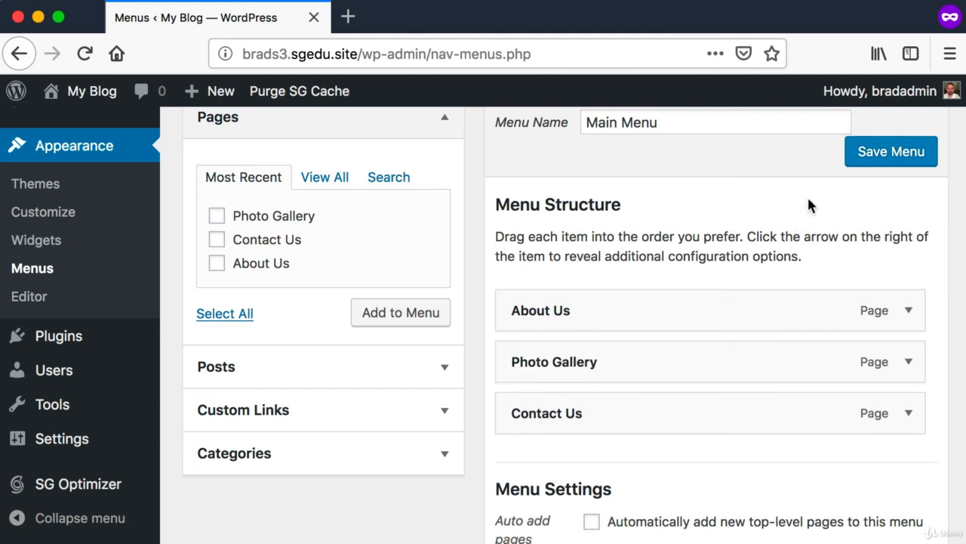
left_click(910, 157)
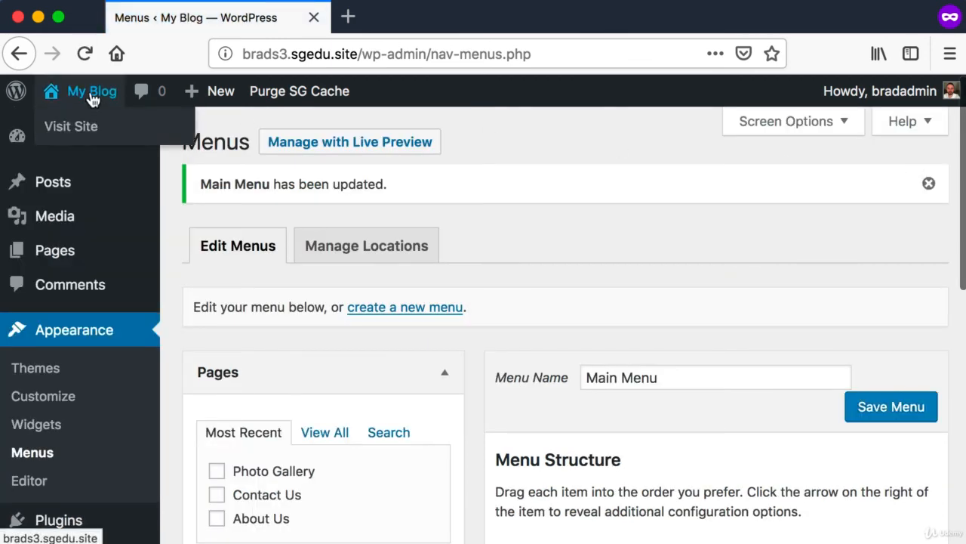
Visit the public homepage and check the Photo Gallery link's place among the navigation links
left_click(92, 99)
key("super+shift+4")
left_click_drag(132, 268, 659, 198)
key("super+shift+4")
left_click_drag(271, 198, 429, 259)
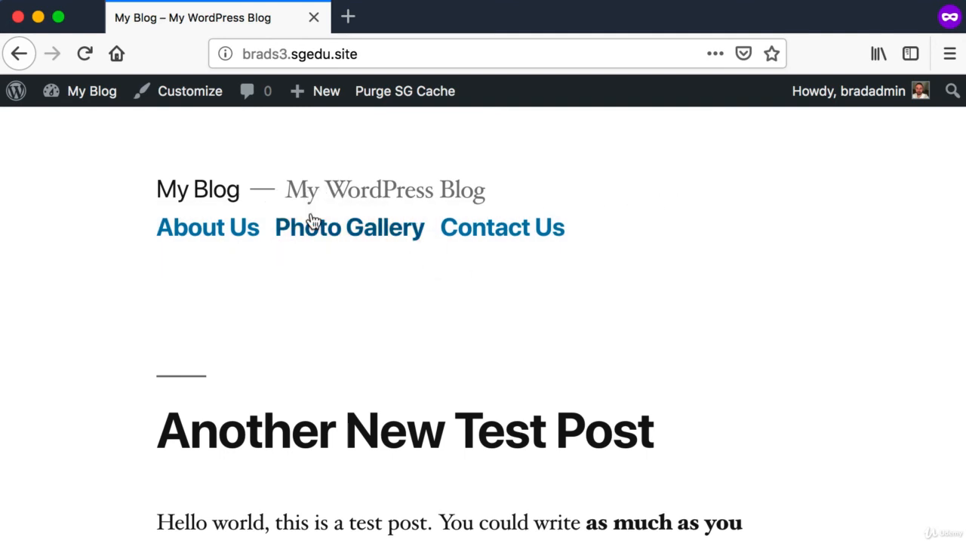
Open the Photo Gallery page through the site's navigation links and review its title and body text
left_click(314, 222)
left_click_drag(176, 274, 520, 432)
left_click(517, 429)
scroll(518, 429, "up", 3)
scroll(517, 428, "down", 1)
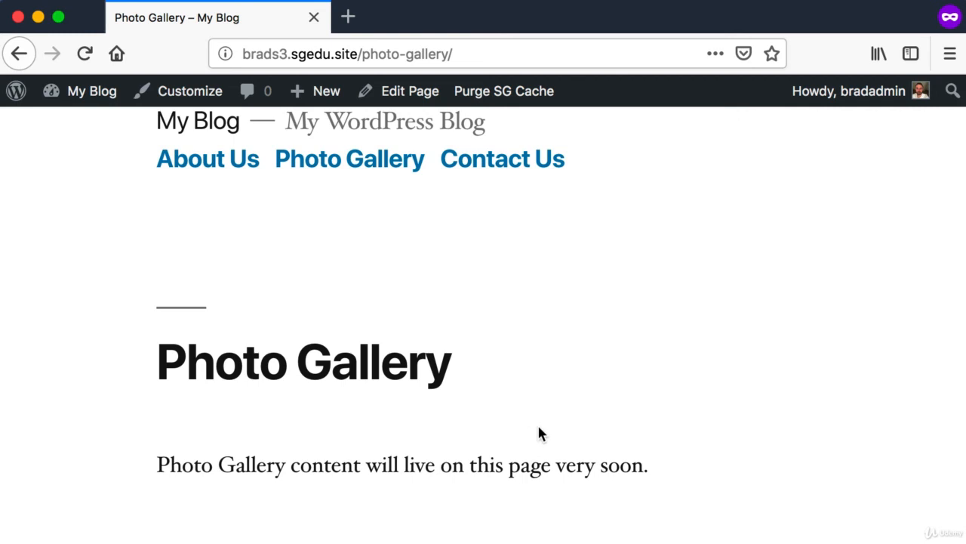
scroll(253, 228, "up", 2)
Visit About Us, Photo Gallery and Contact Us in turn through the navigation links, and look over the Contact Us page
left_click(226, 231)
left_click(327, 235)
left_click(483, 234)
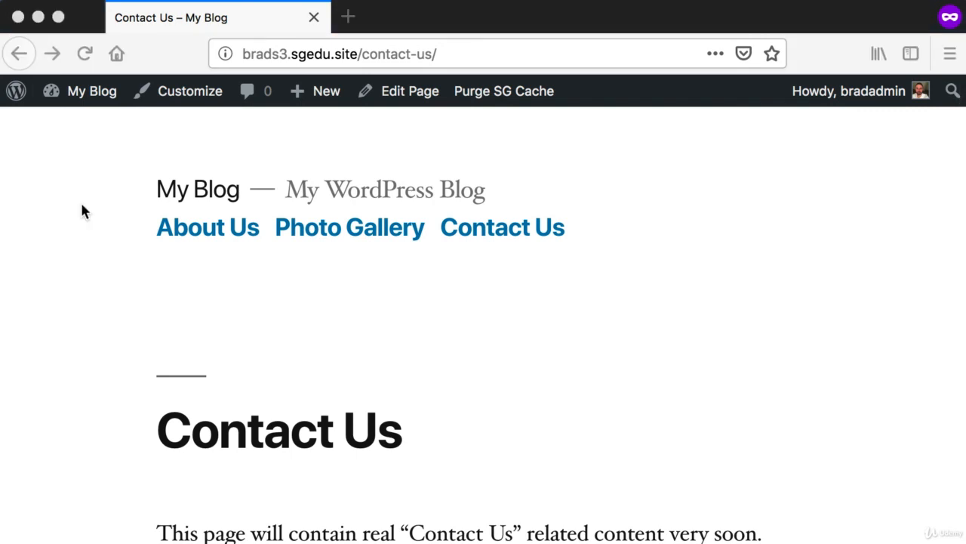
key("super+shift+4")
left_click_drag(155, 138, 807, 531)
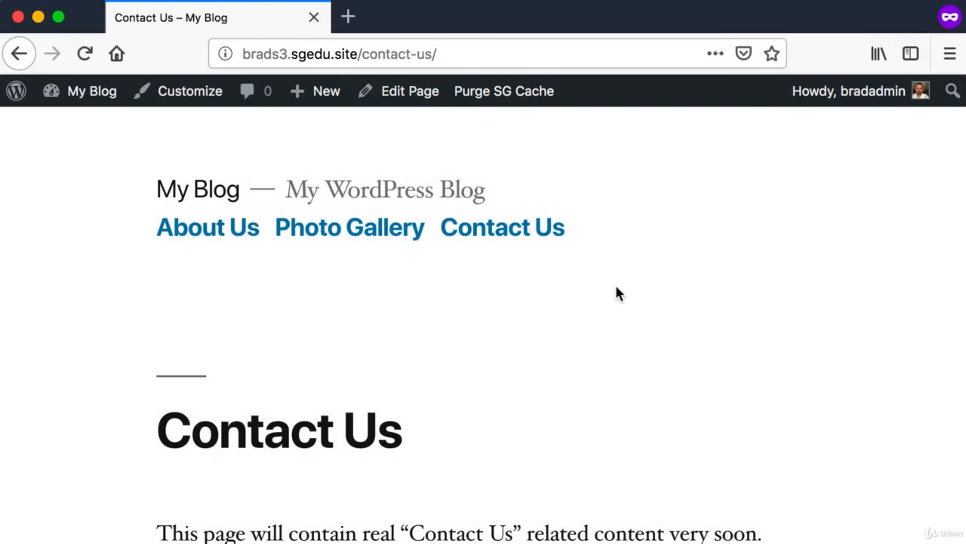